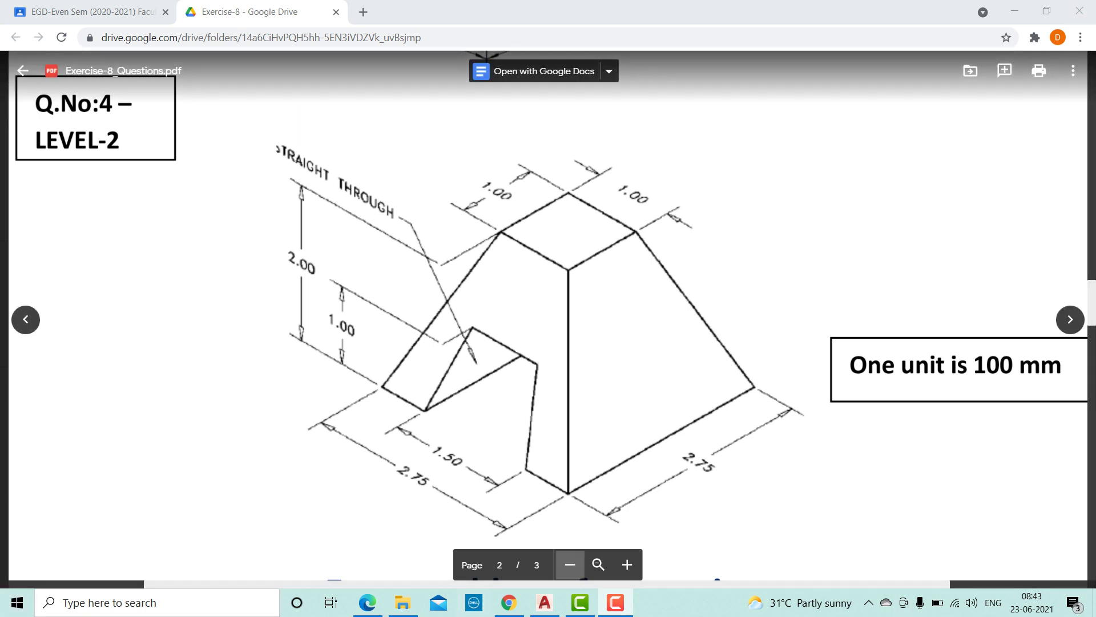
Switch from the Q.No:4 exercise PDF to the blank AutoCAD drawing.
left_click(545, 602)
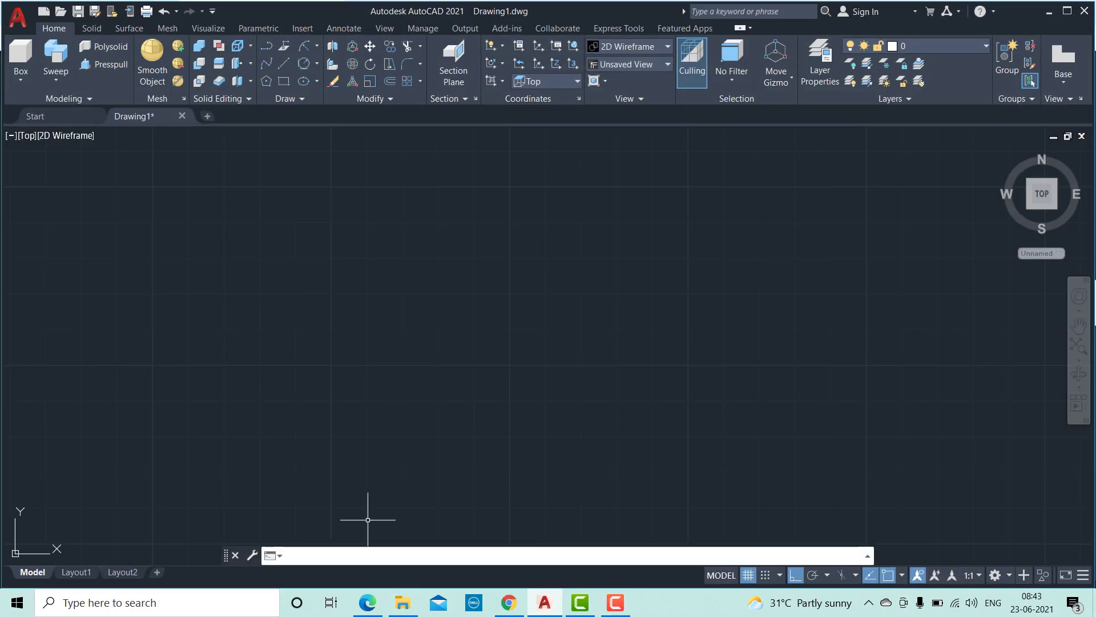
Confirm the drawing units as decimal millimetres with the UNITS dialog.
type("units")
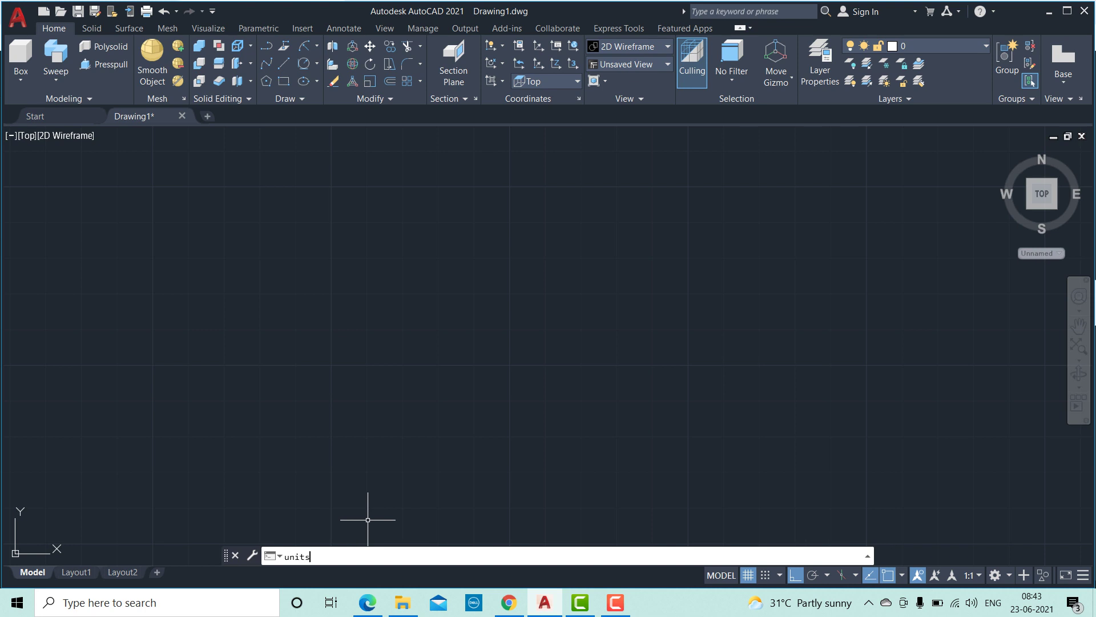
key("Return")
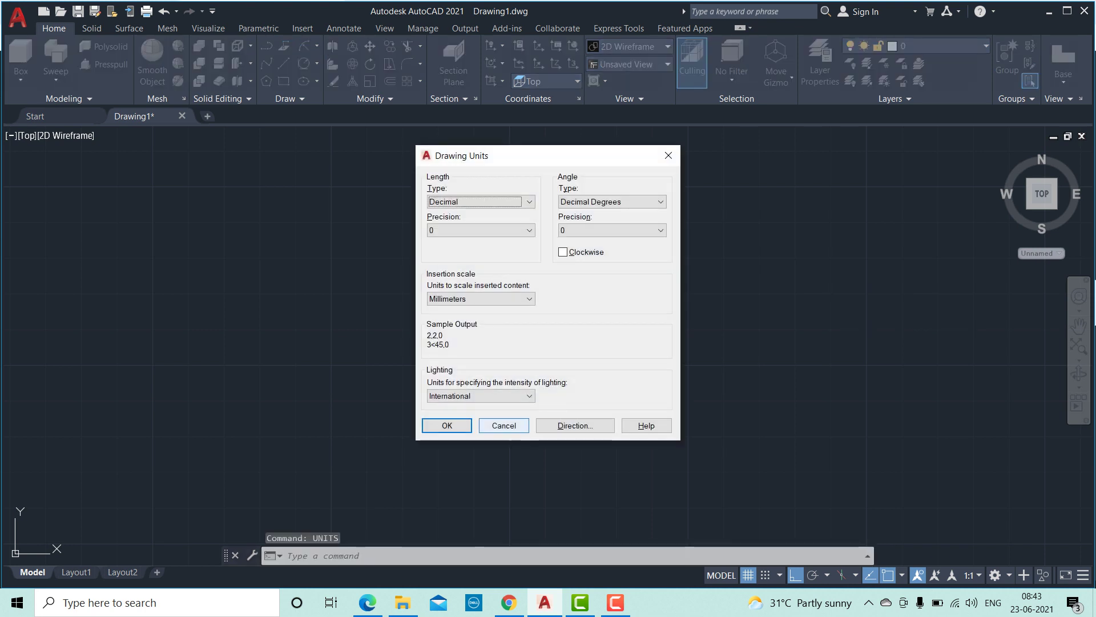
left_click(447, 425)
Set the drawing limits from 0,0 to 500,500 and switch to the 3D Modeling workspace.
type("limits")
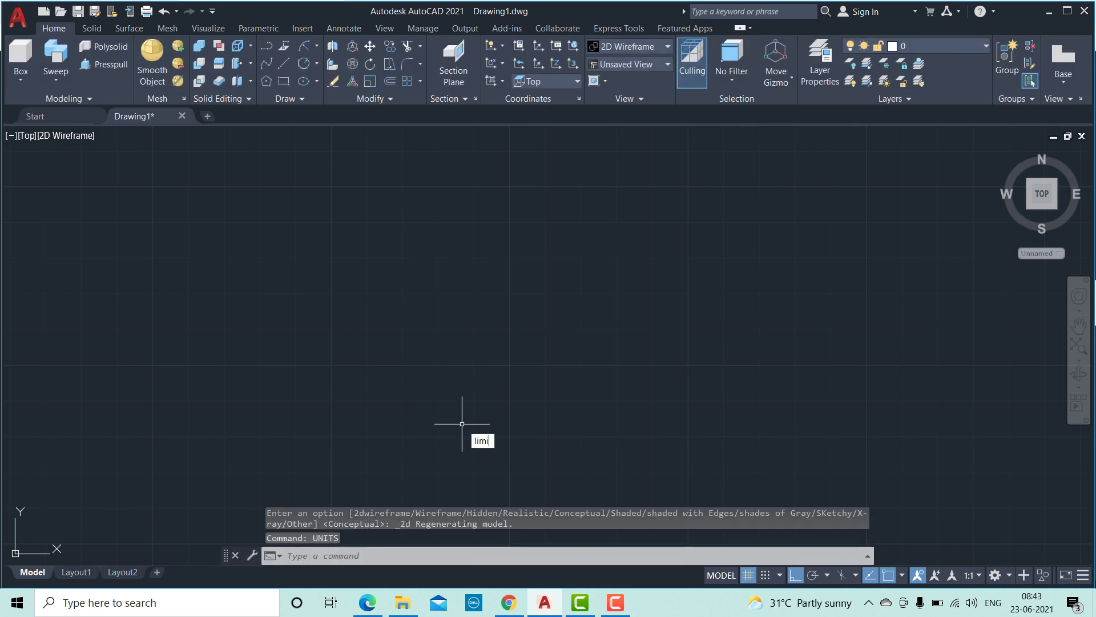
key("Return")
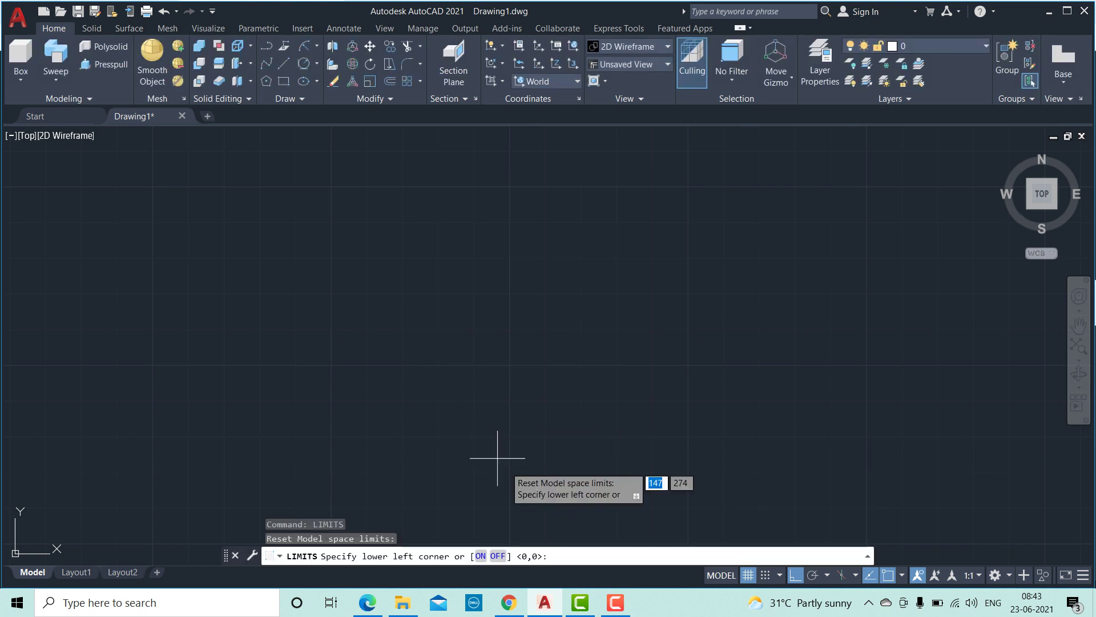
key("Return")
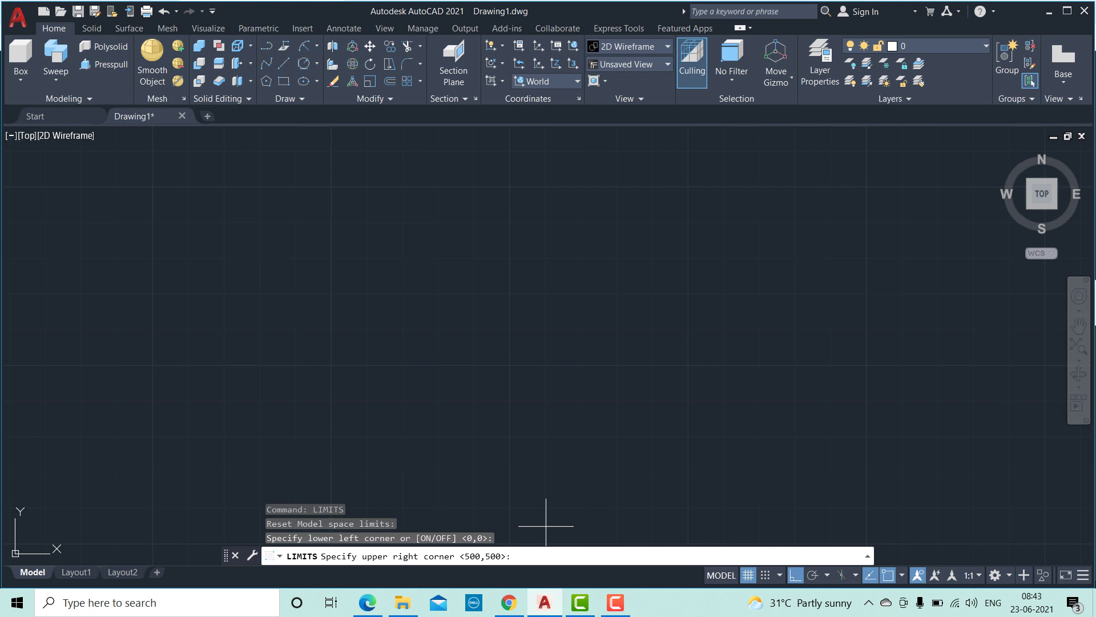
key("Return")
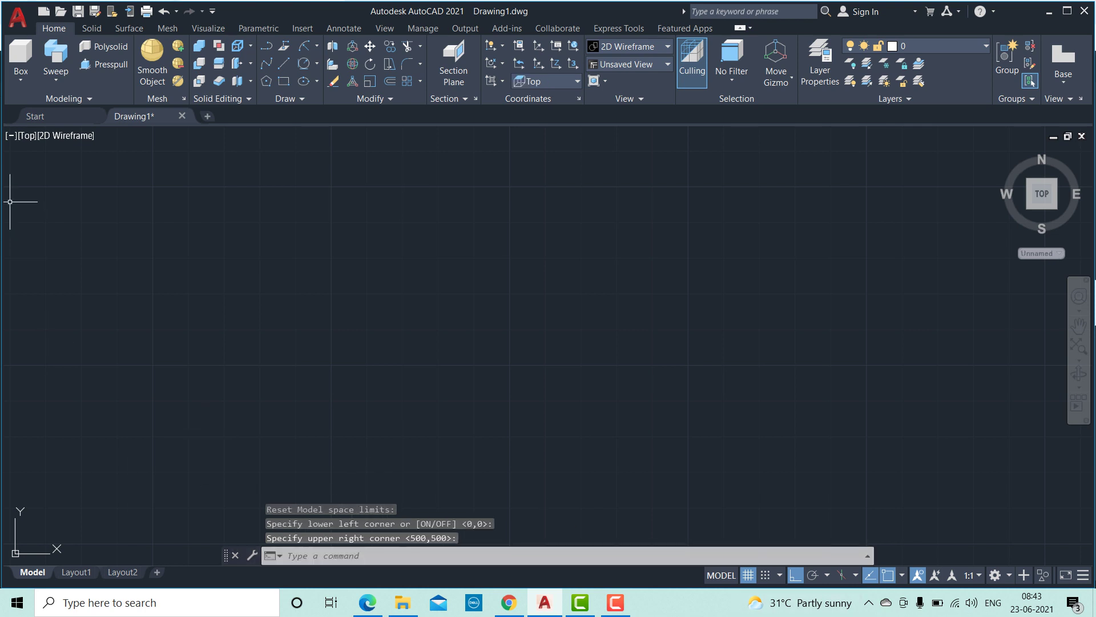
left_click(995, 575)
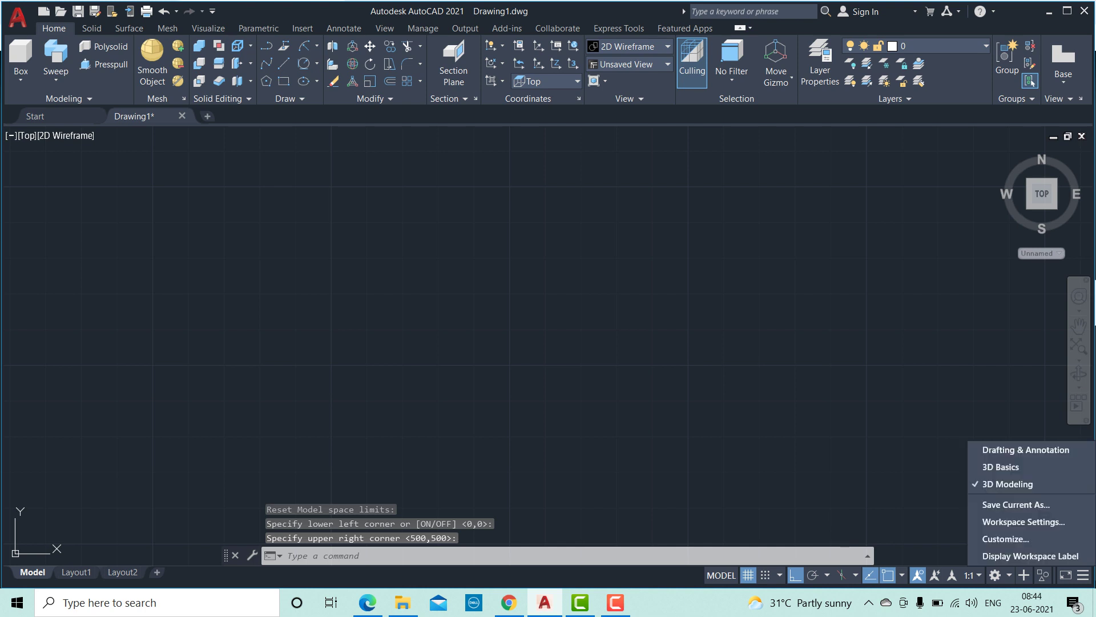
left_click(1008, 484)
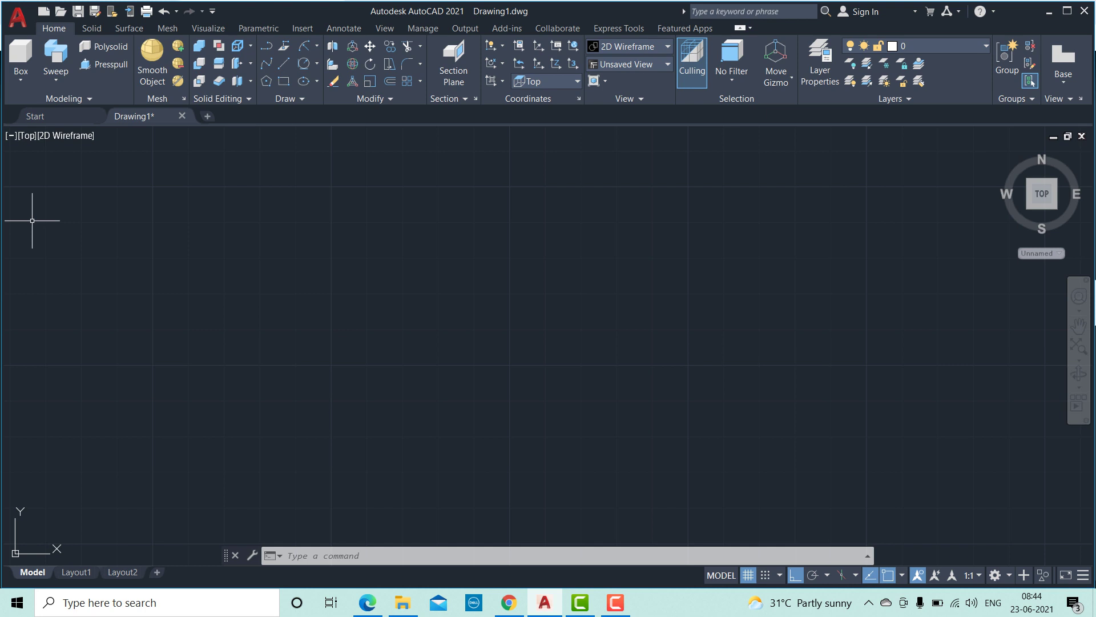
Recheck the frustum dimensions in the exercise PDF, then return to AutoCAD.
left_click(509, 602)
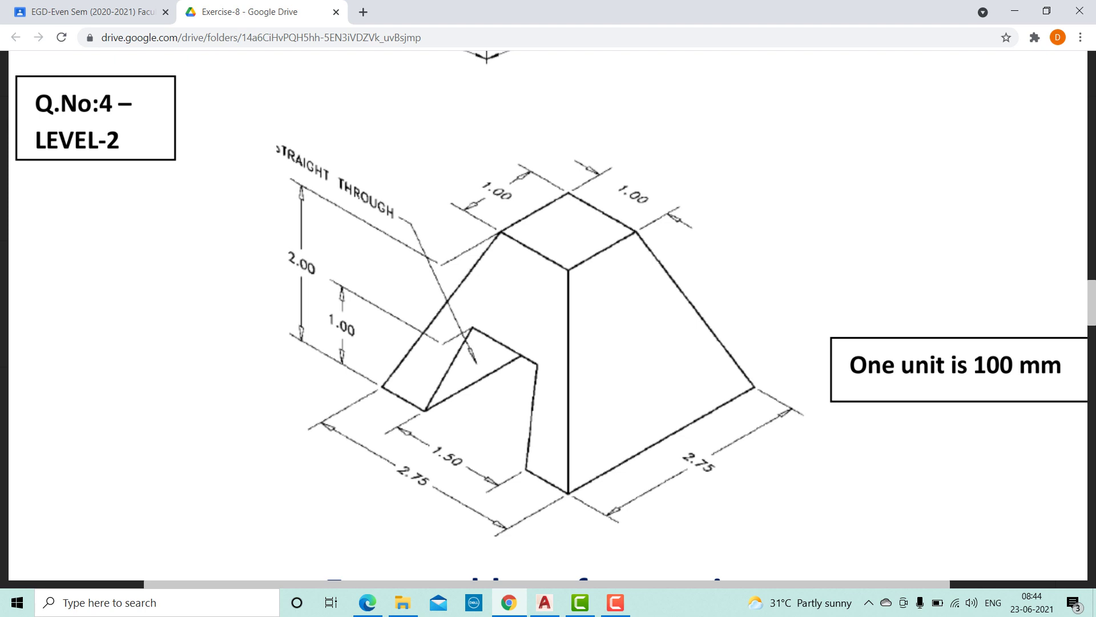
key("alt+Tab")
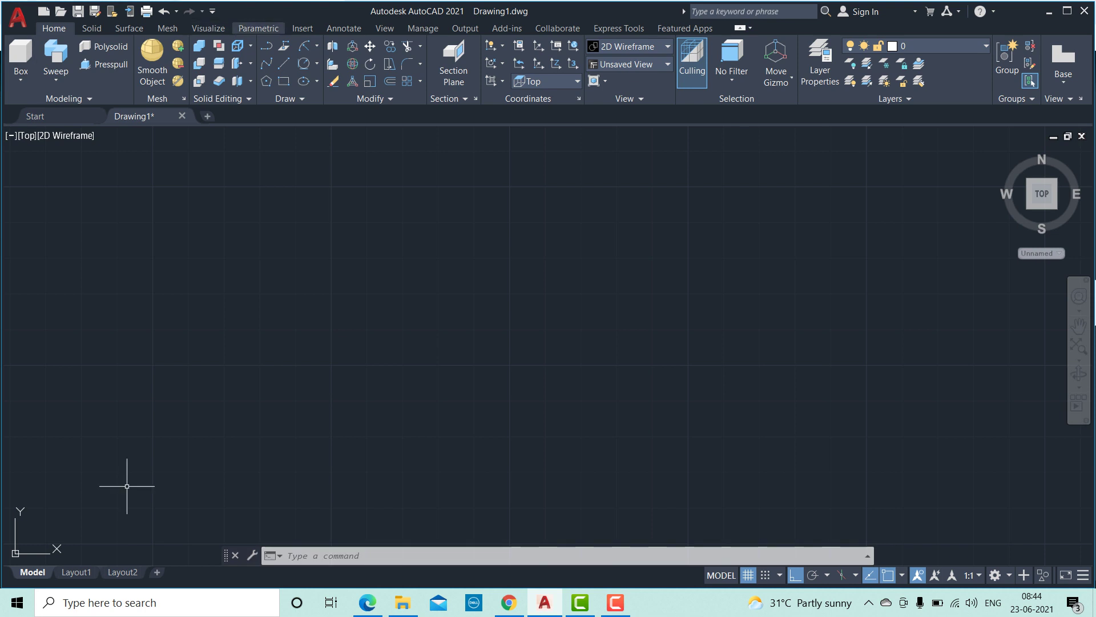
Try a 275 square rectangle, cancel it, and pan so the origin sits near lower left.
left_click(284, 81)
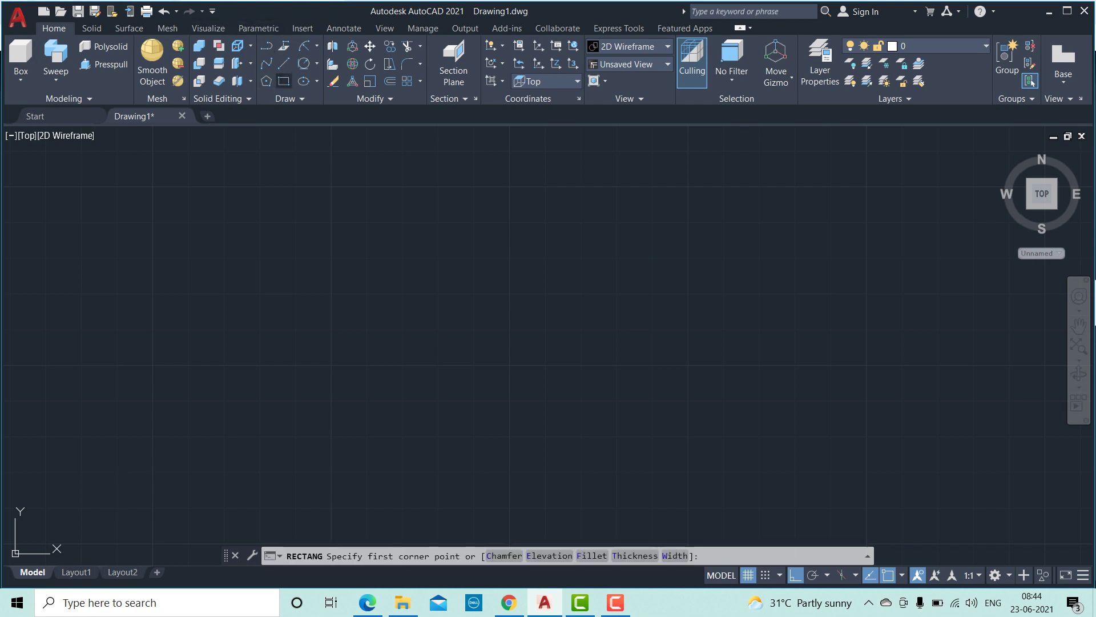
left_click(406, 277)
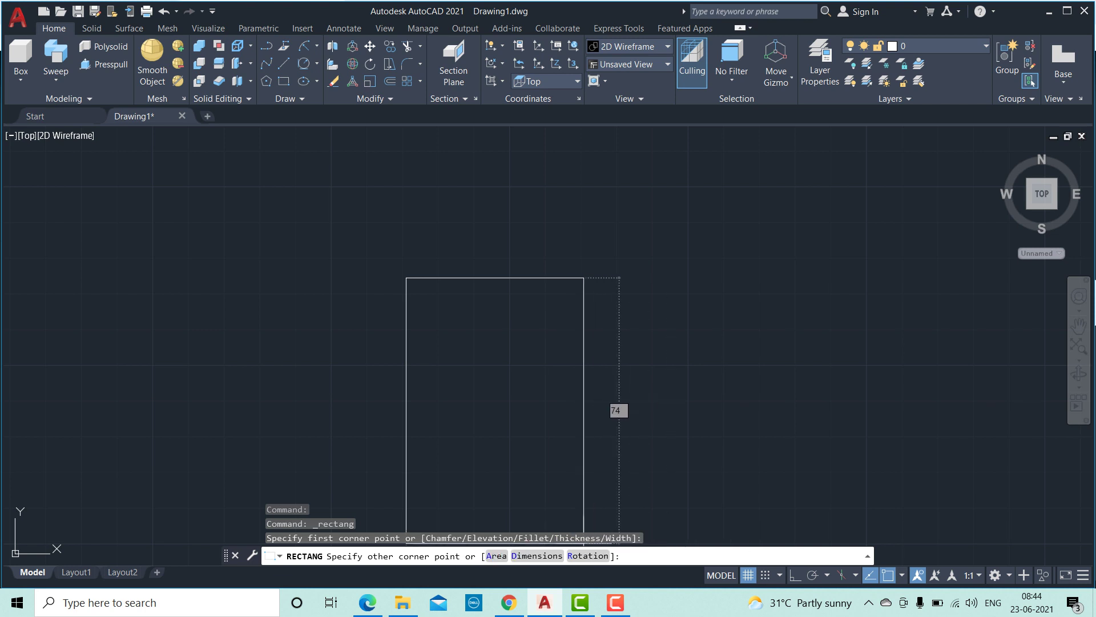
left_click(540, 556)
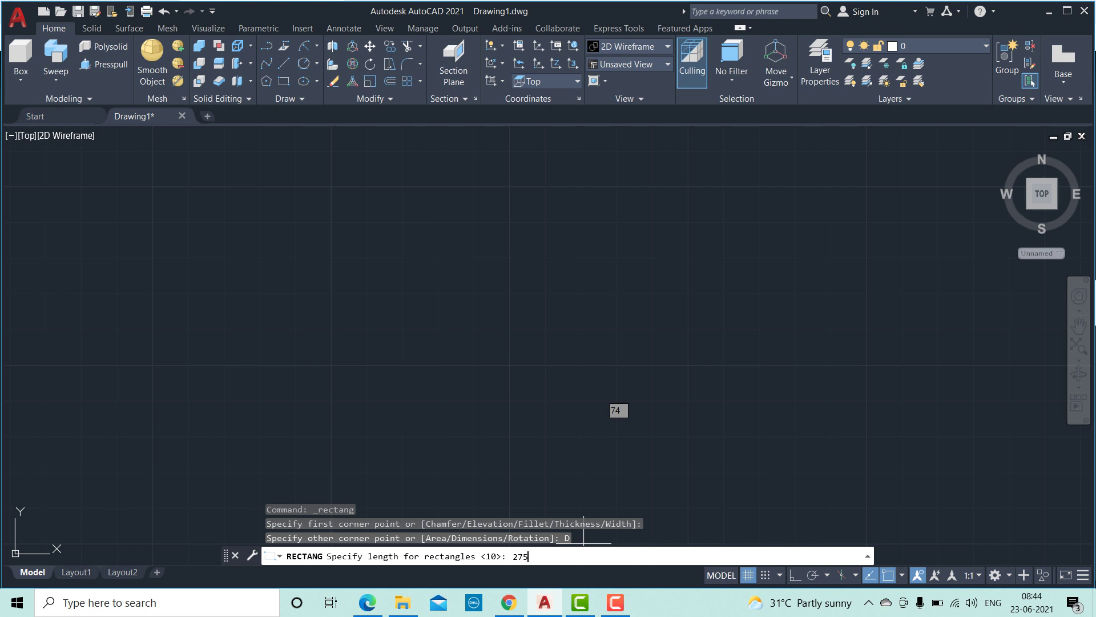
key("Return")
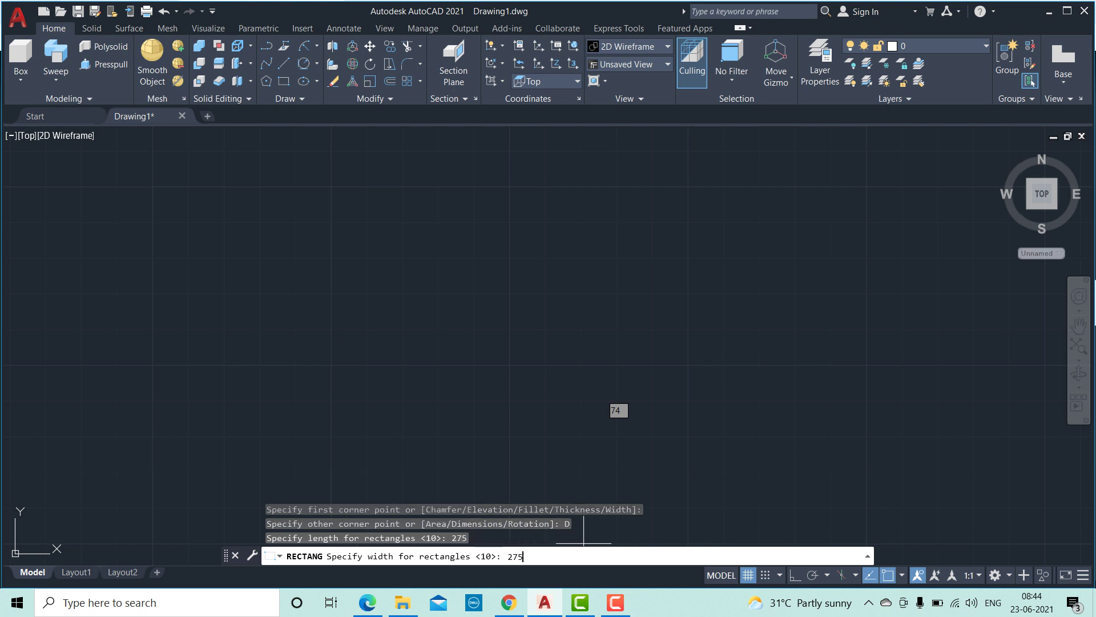
type("275")
key("Return")
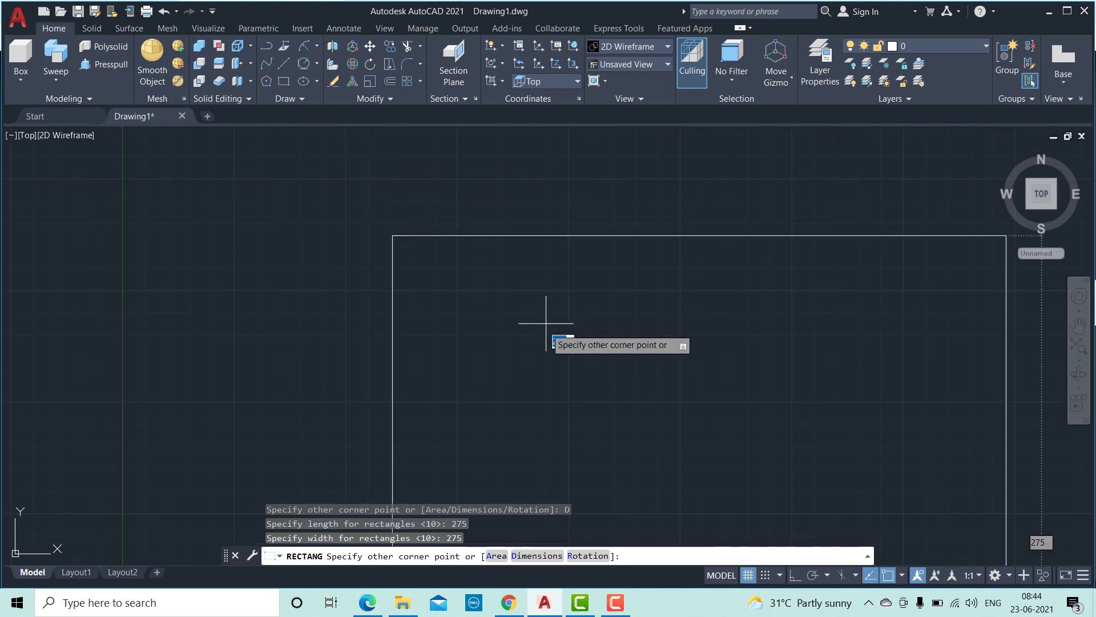
scroll(546, 323, "down", 2)
key("Return")
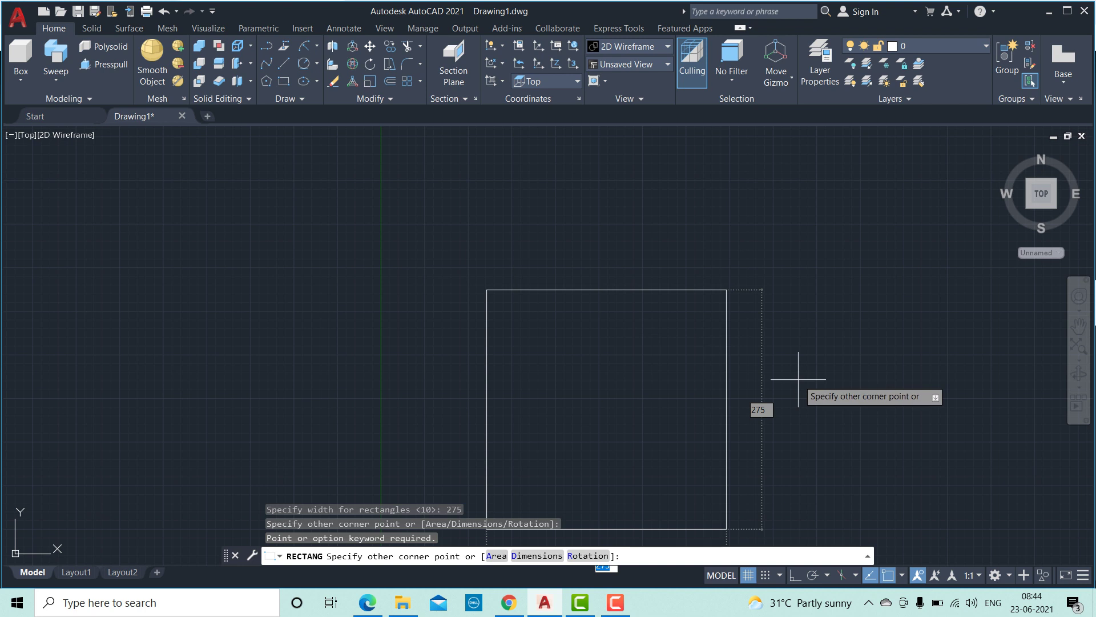
key("Escape")
scroll(638, 380, "down", 2)
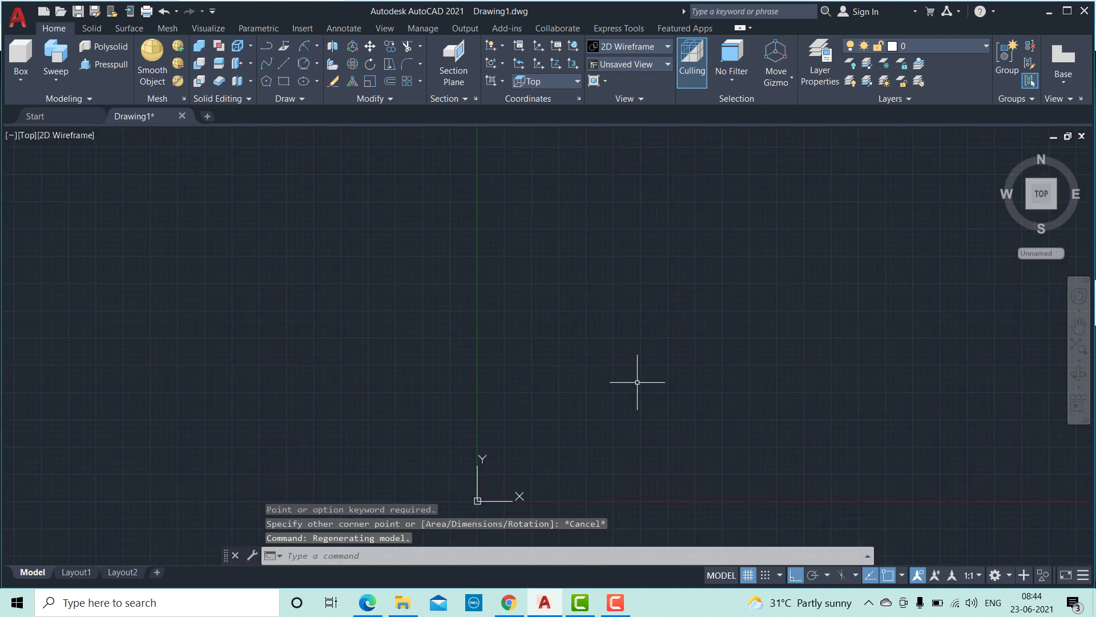
middle_click_drag(632, 382, 203, 337)
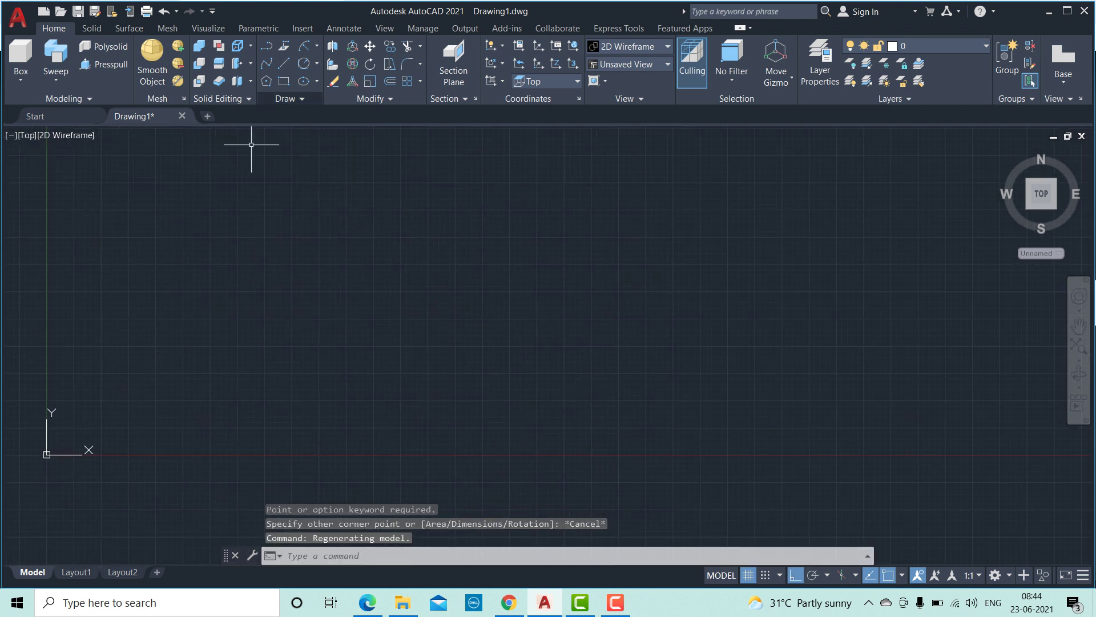
Draw the 275 × 275 base square with its first corner above the origin.
left_click(284, 80)
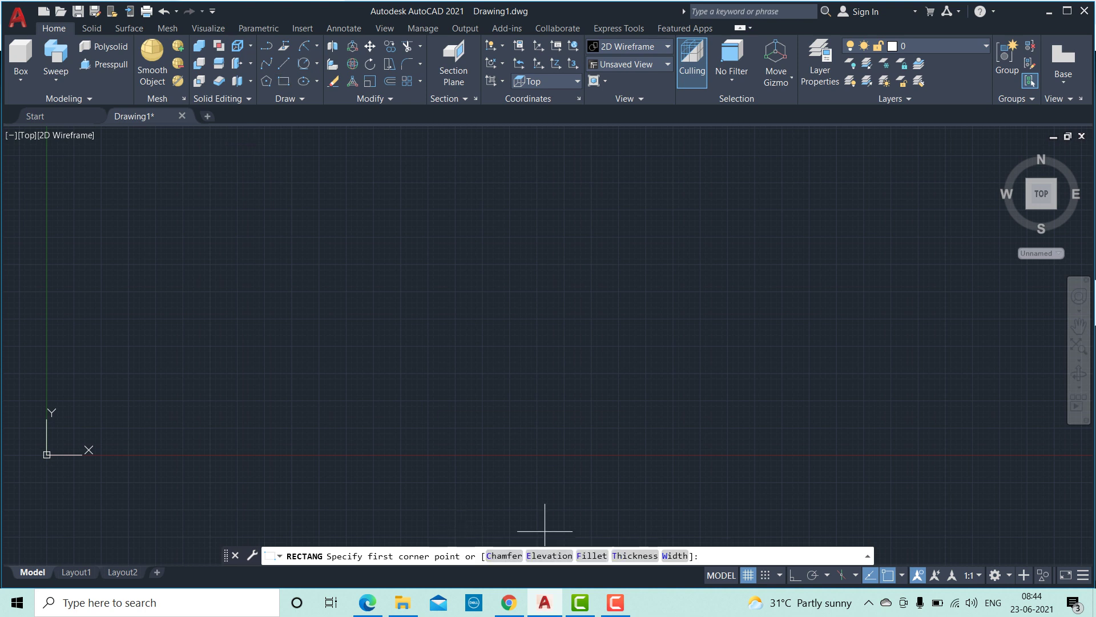
left_click(440, 212)
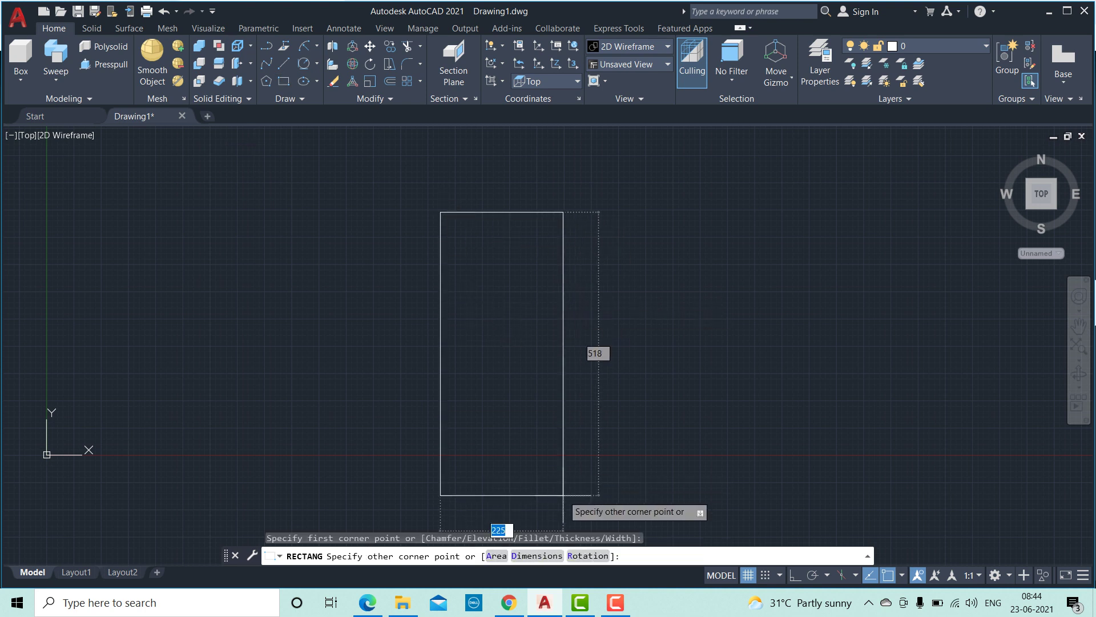
left_click(537, 556)
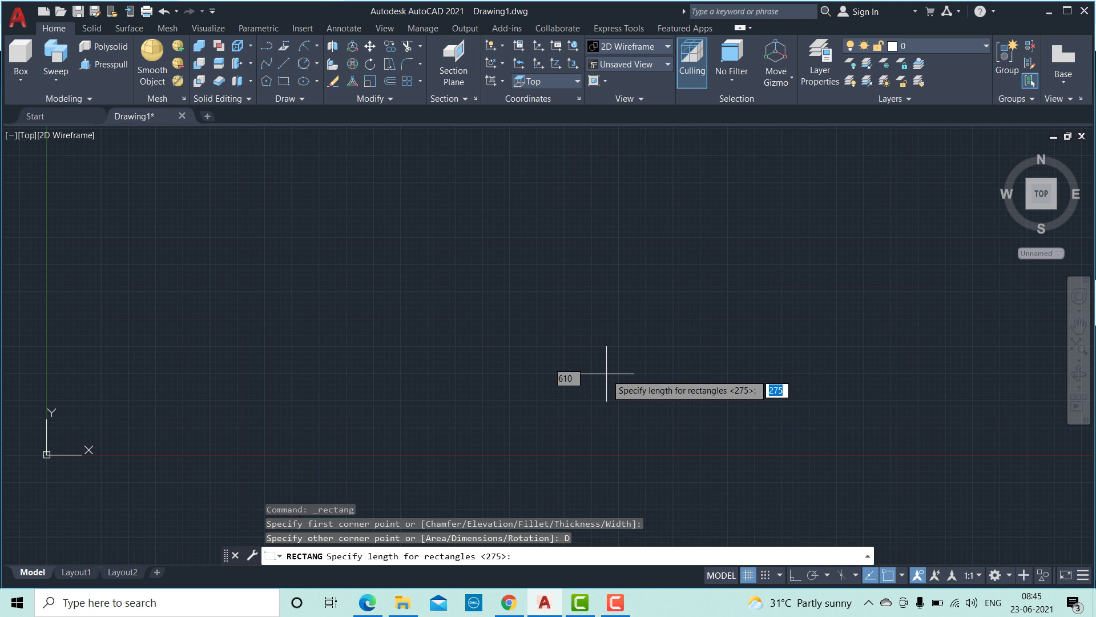
type("275")
key("Return")
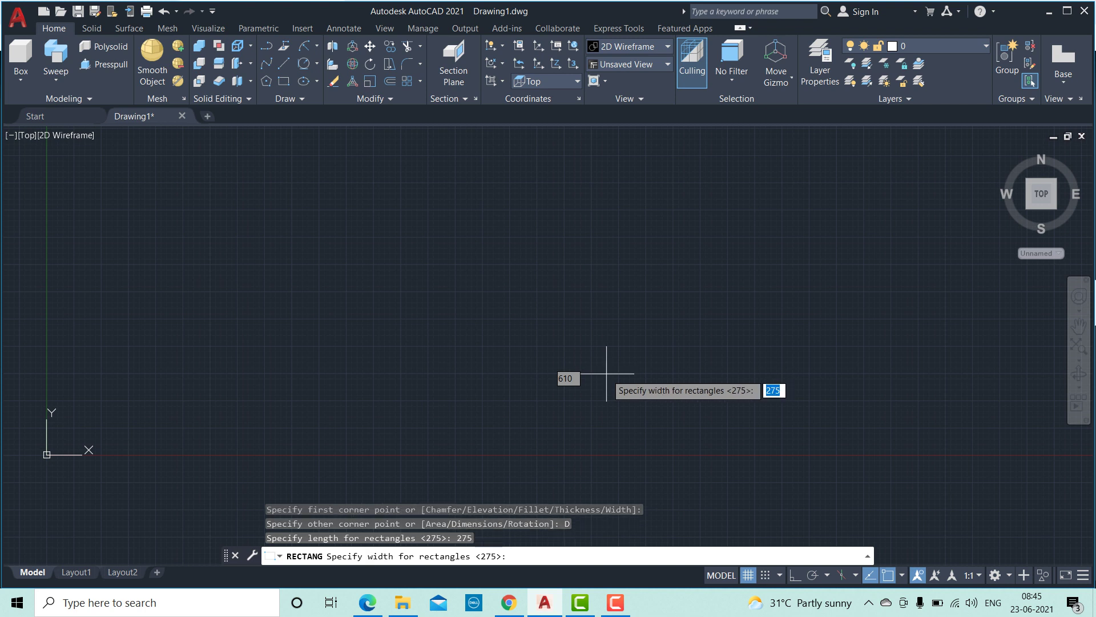
type("2")
key("Return")
left_click(607, 371)
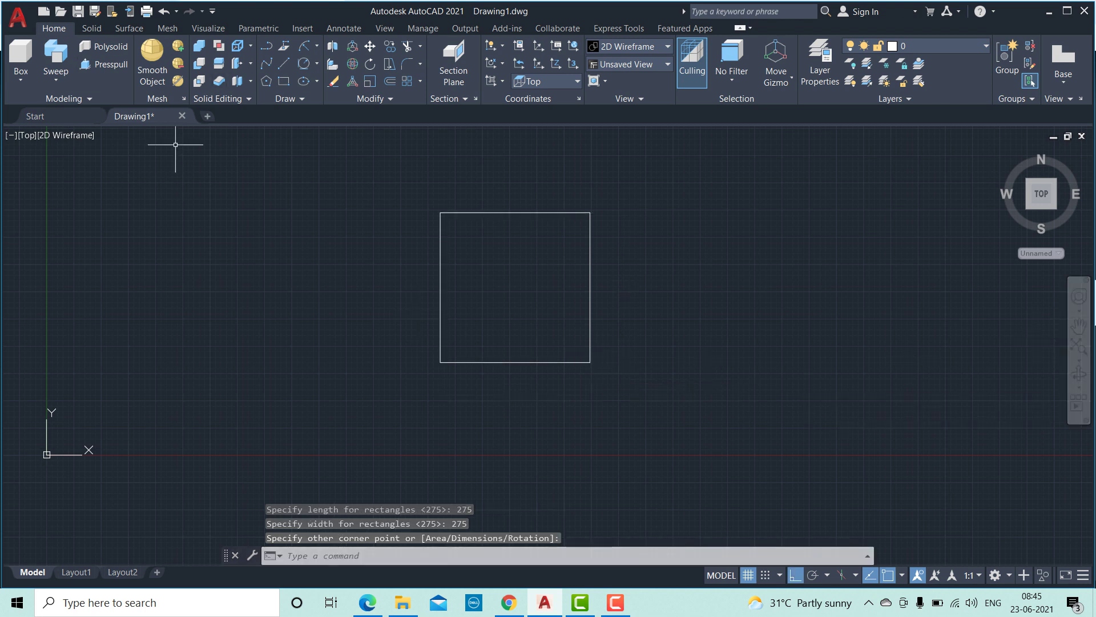
Draw a 100 × 100 square beside the 275 square.
key("Return")
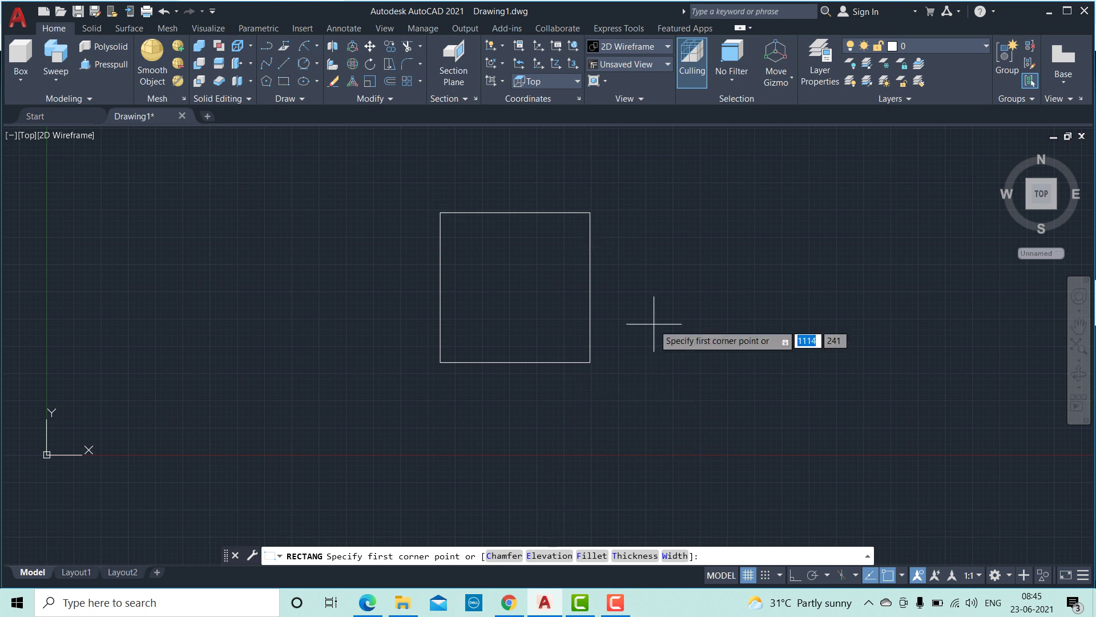
left_click(703, 291)
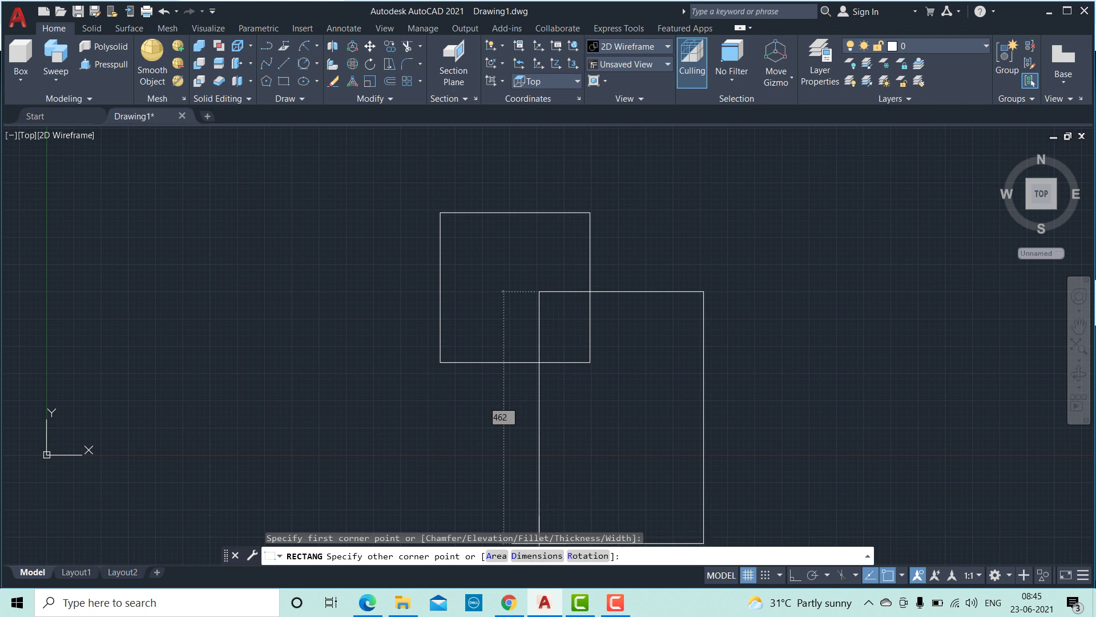
type("D")
key("Return")
type("100")
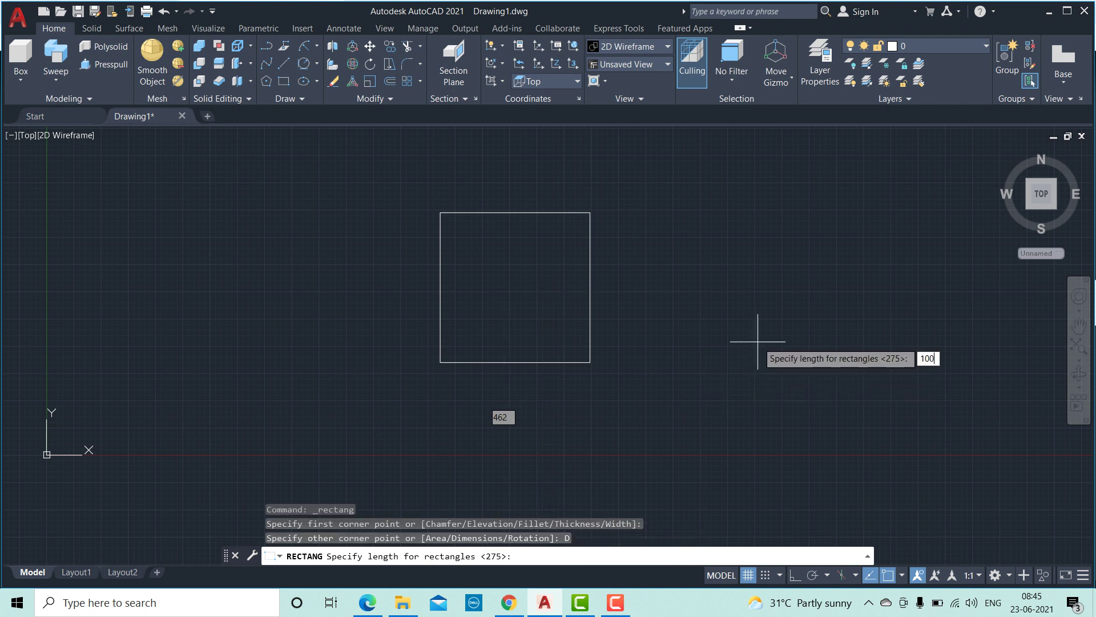
key("Return")
type("100")
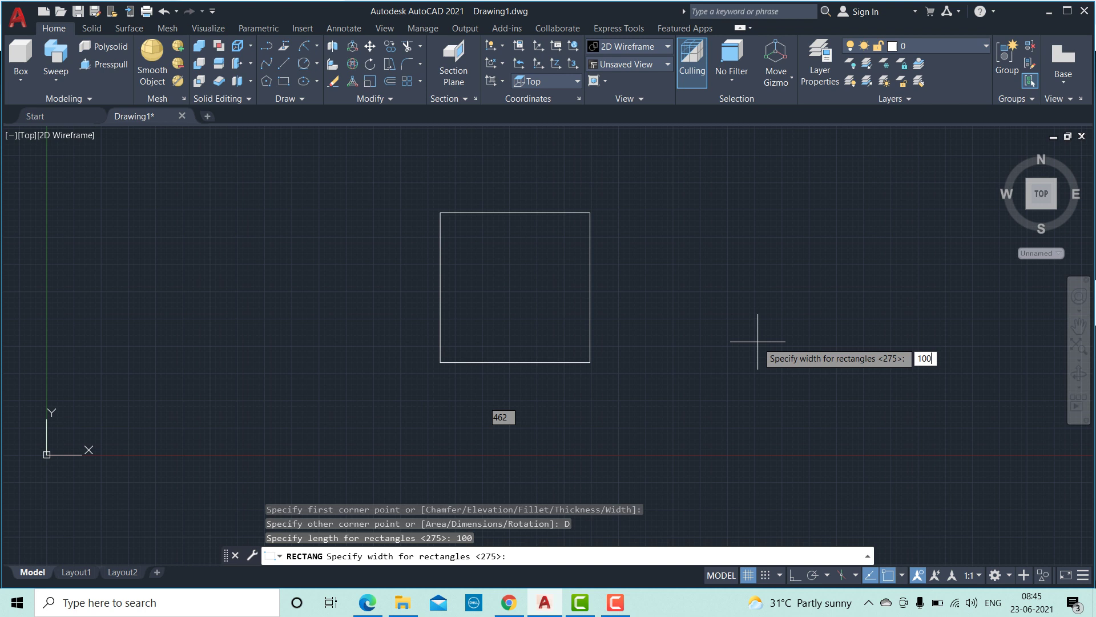
key("Return")
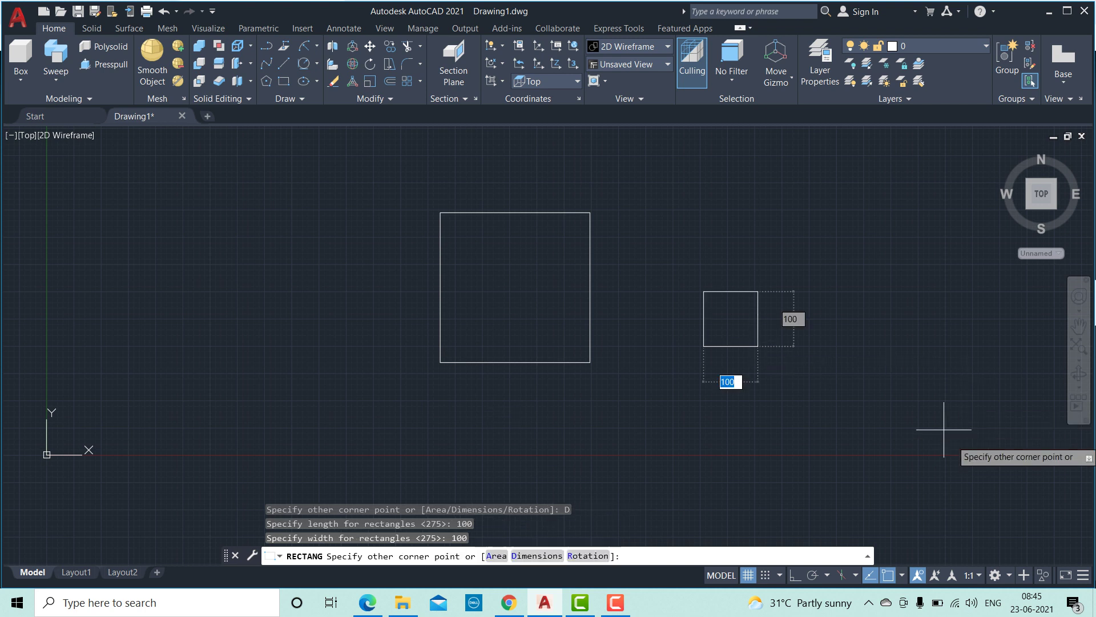
left_click(922, 417)
Move the 100 square from its centre to the centre of the 275 square.
mouse_move(868, 392)
middle_mouse_down()
mouse_move(741, 426)
mouse_move(744, 440)
middle_mouse_up()
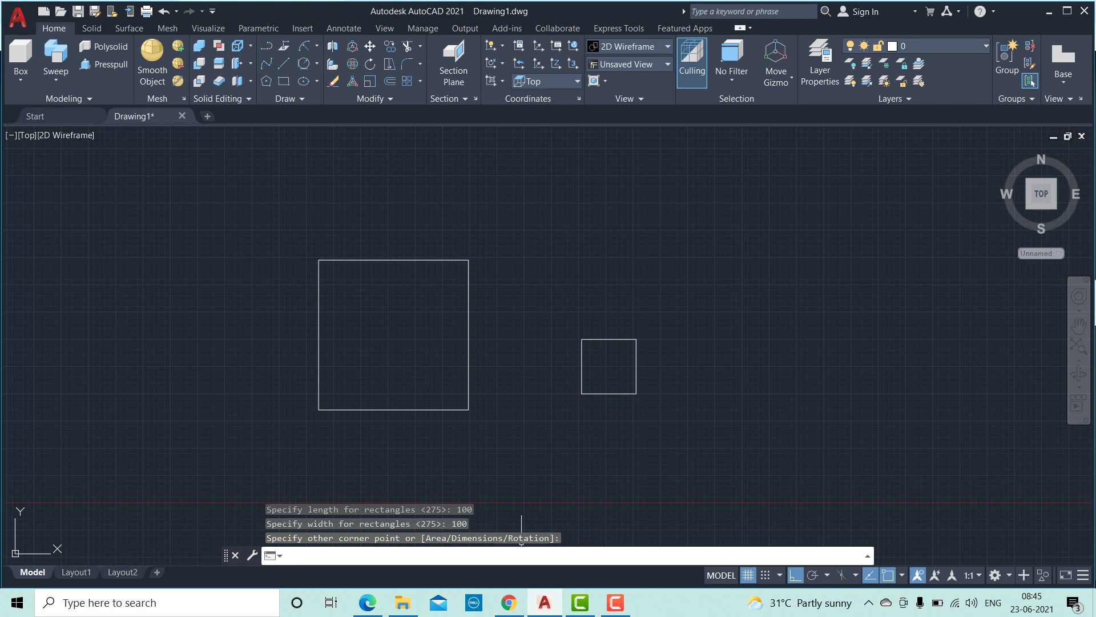
key("Return")
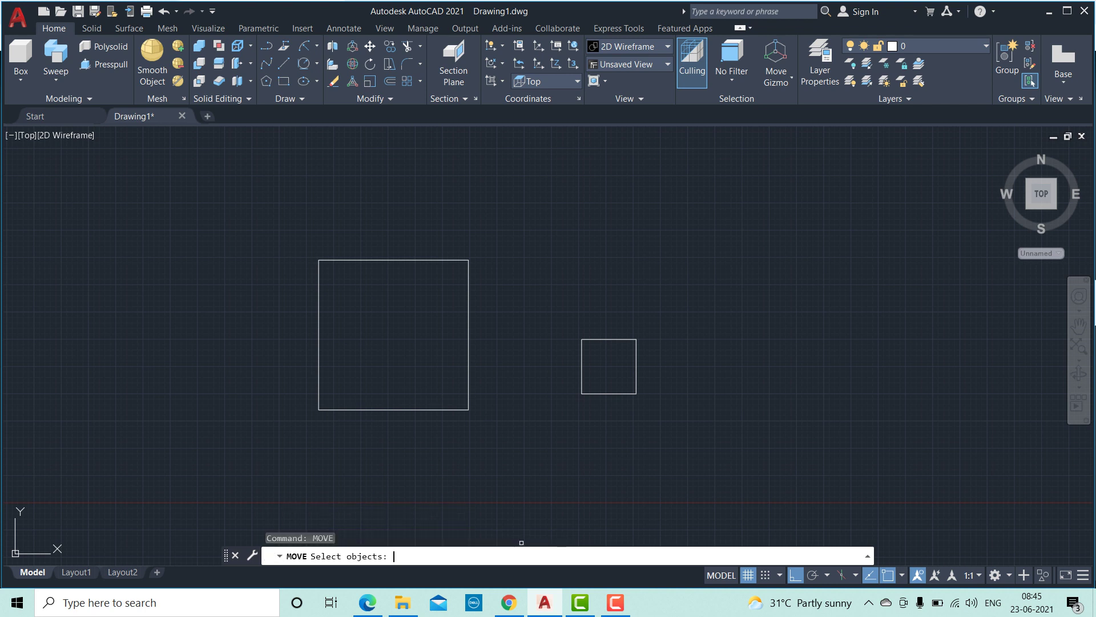
left_click(594, 339)
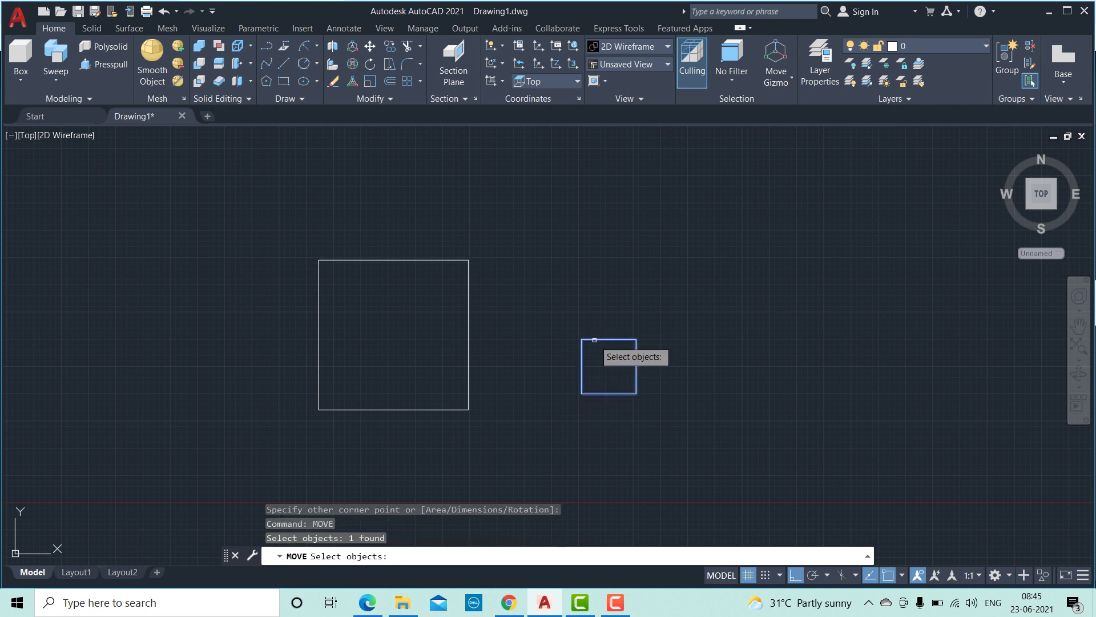
key("Return")
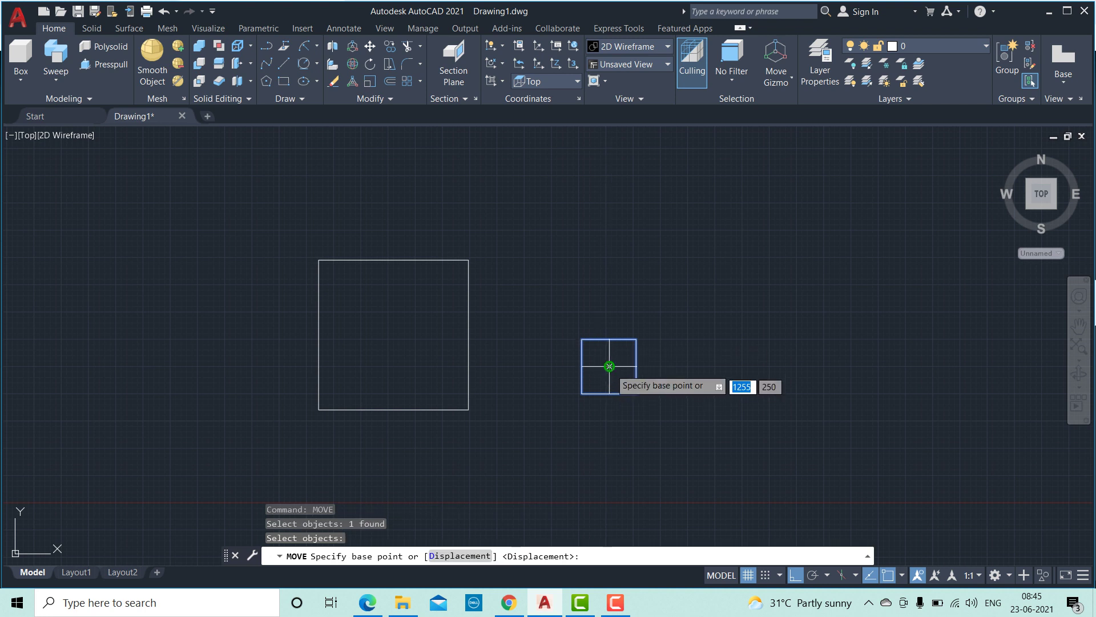
left_click(608, 367)
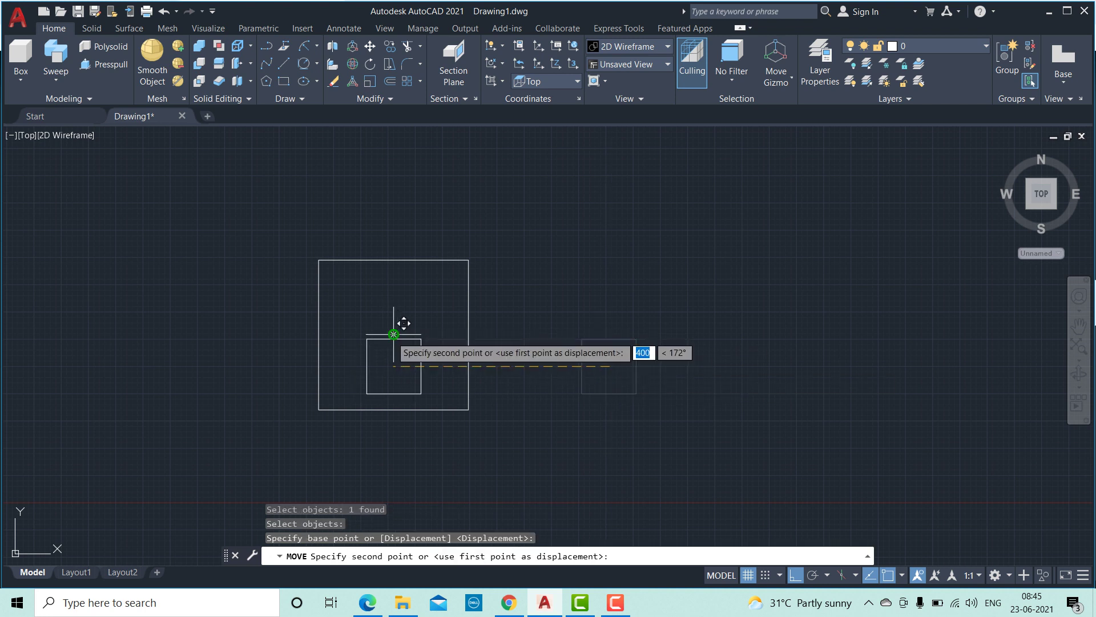
left_click(393, 335)
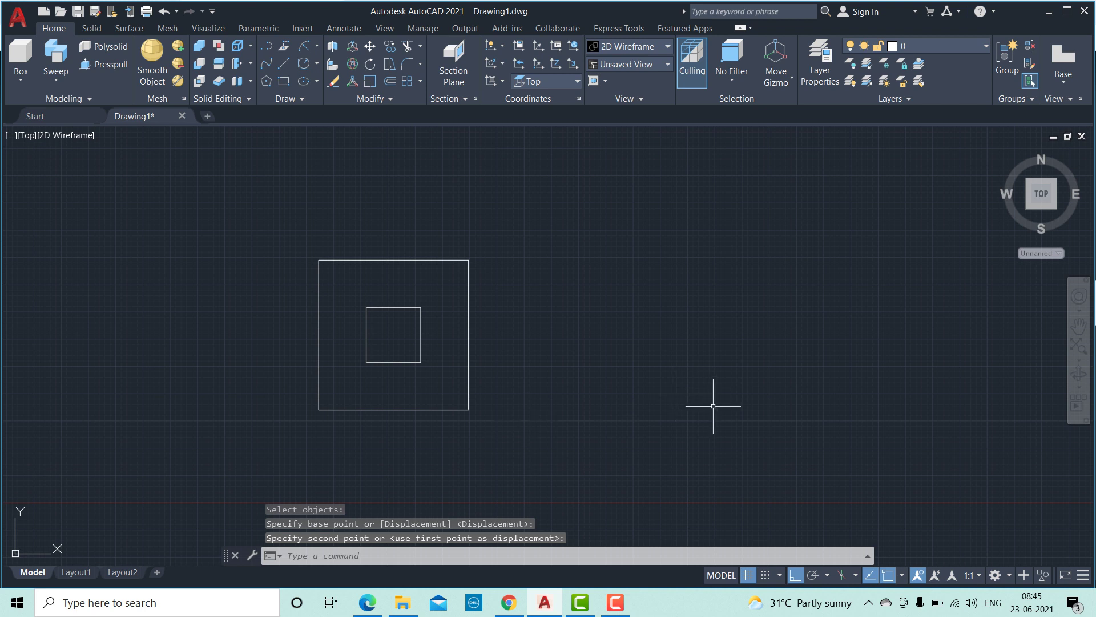
scroll(712, 404, "down", 2)
scroll(712, 403, "up", 2)
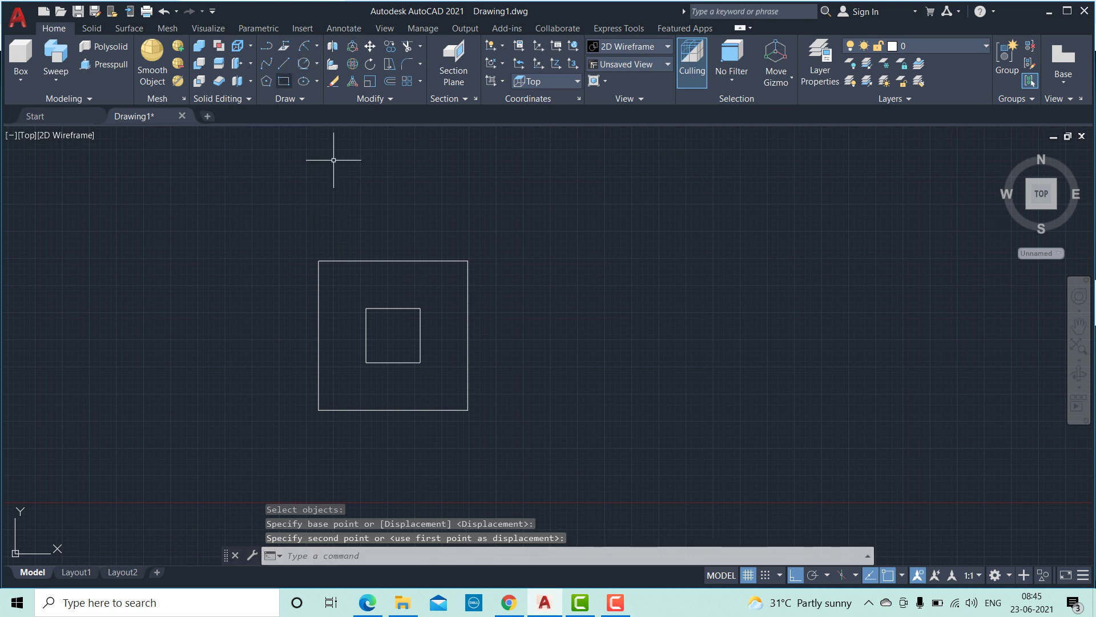
Draw a 275 × 150 rectangle to the right of the nested squares.
type("rec")
key("Return")
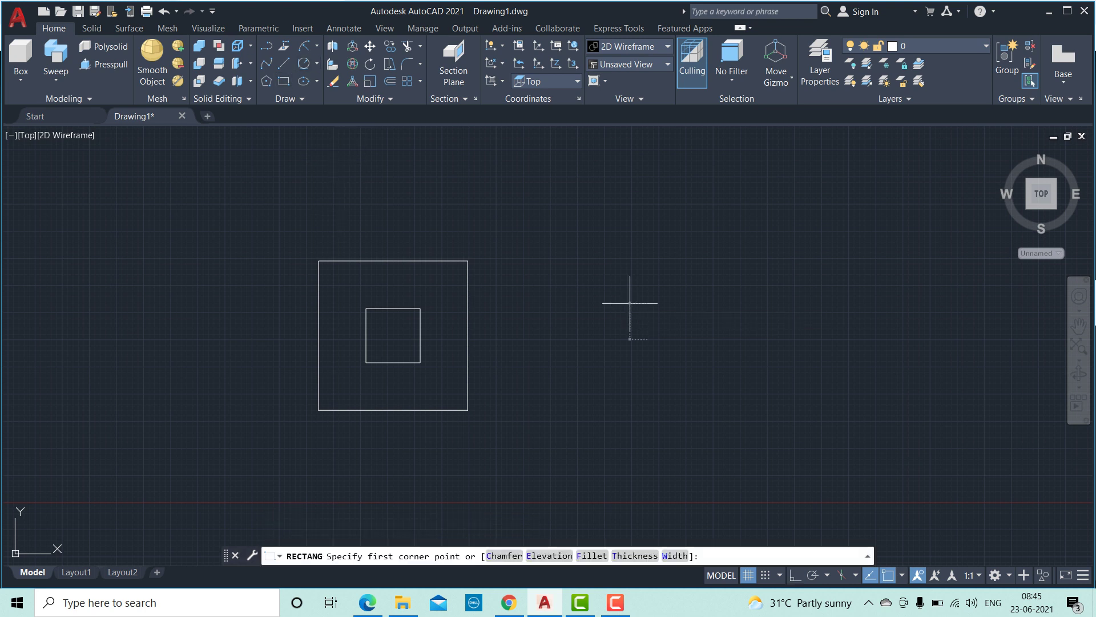
left_click(630, 304)
type("D")
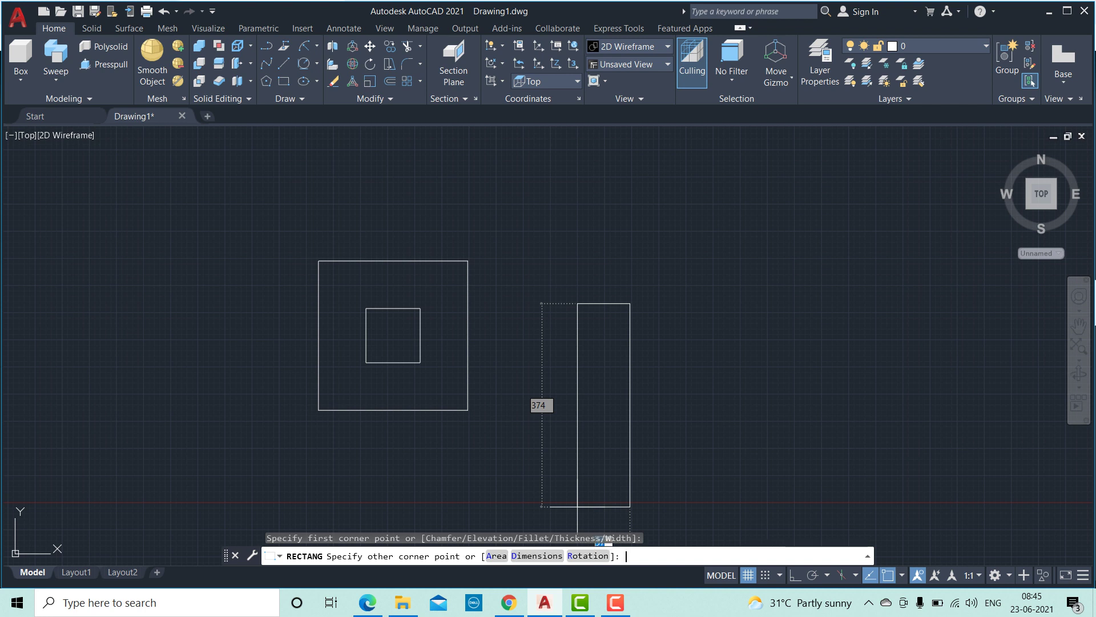
key("Return")
type("275")
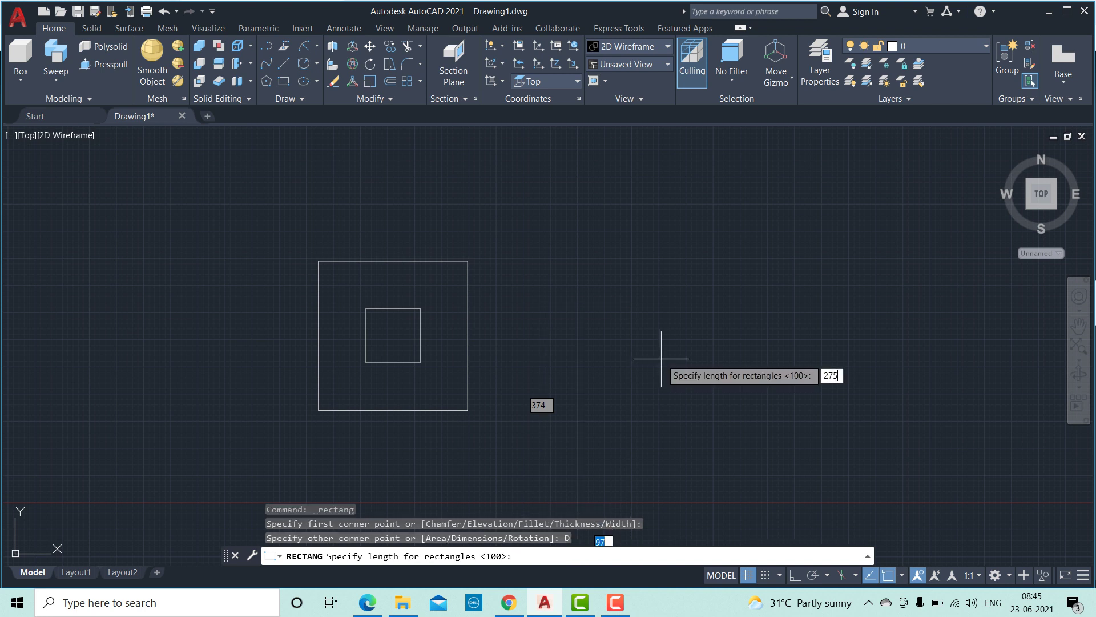
key("Return")
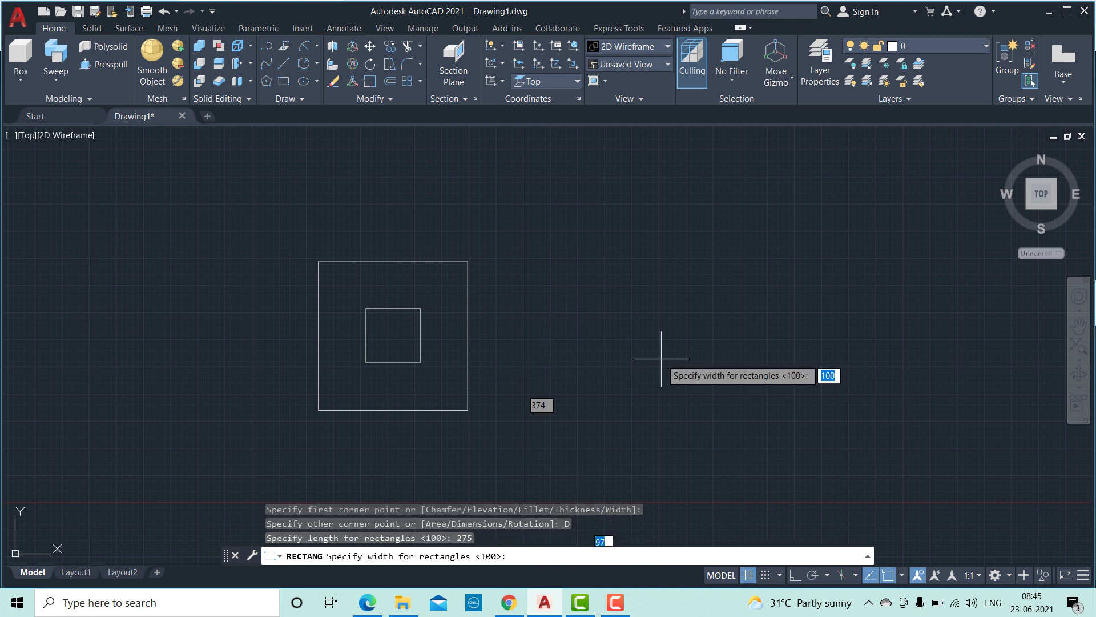
type("150")
key("Return")
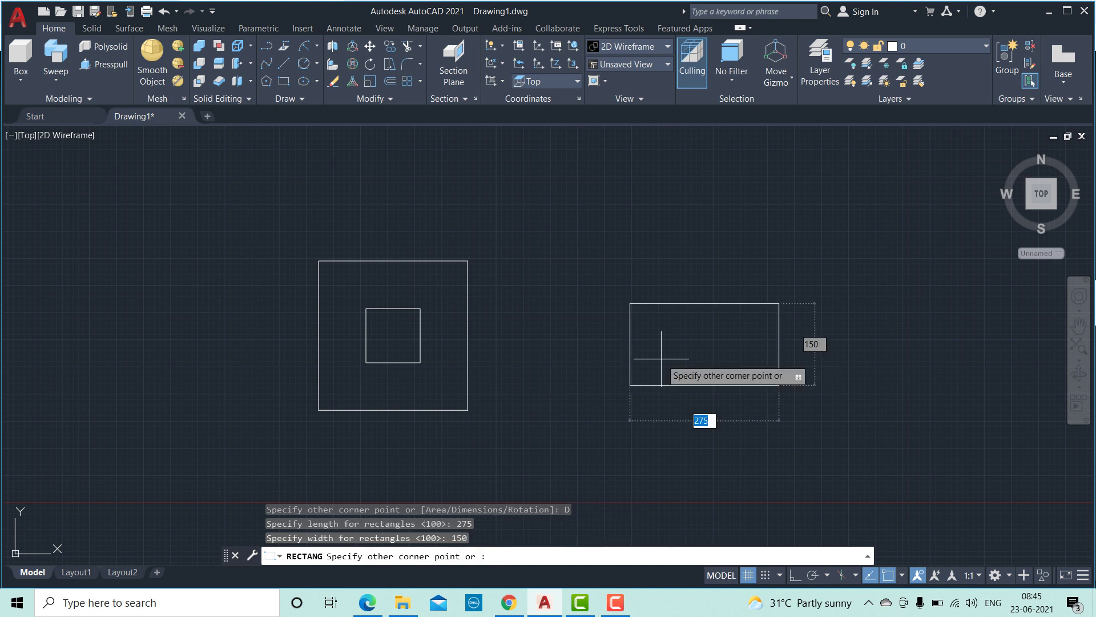
left_click(849, 386)
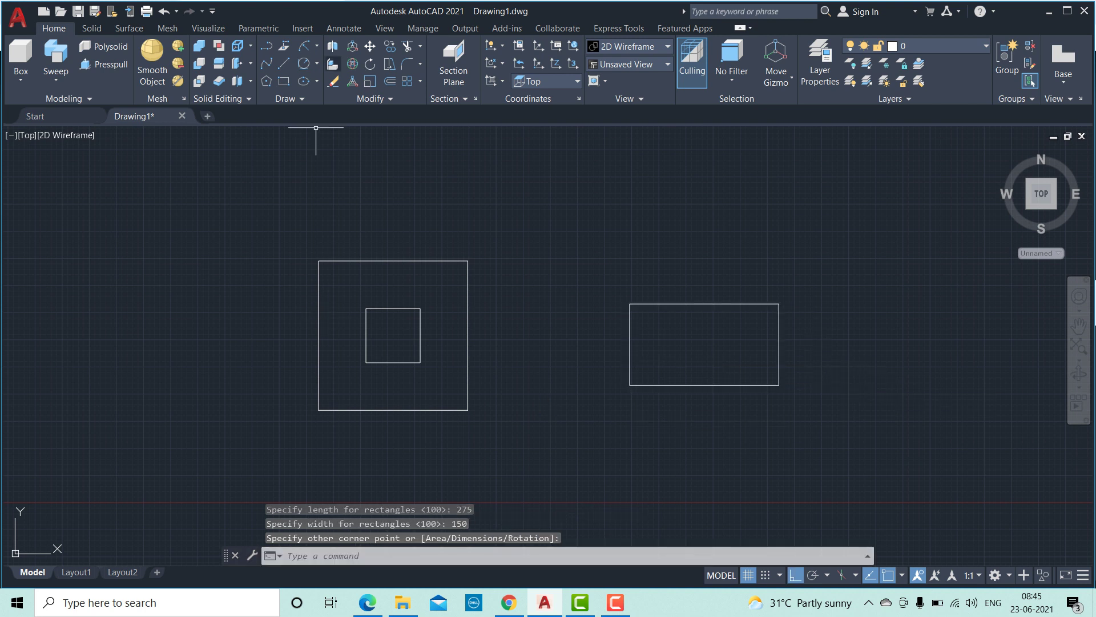
Draw a 275 × 100 rectangle below the 275 × 150 rectangle.
left_click(284, 81)
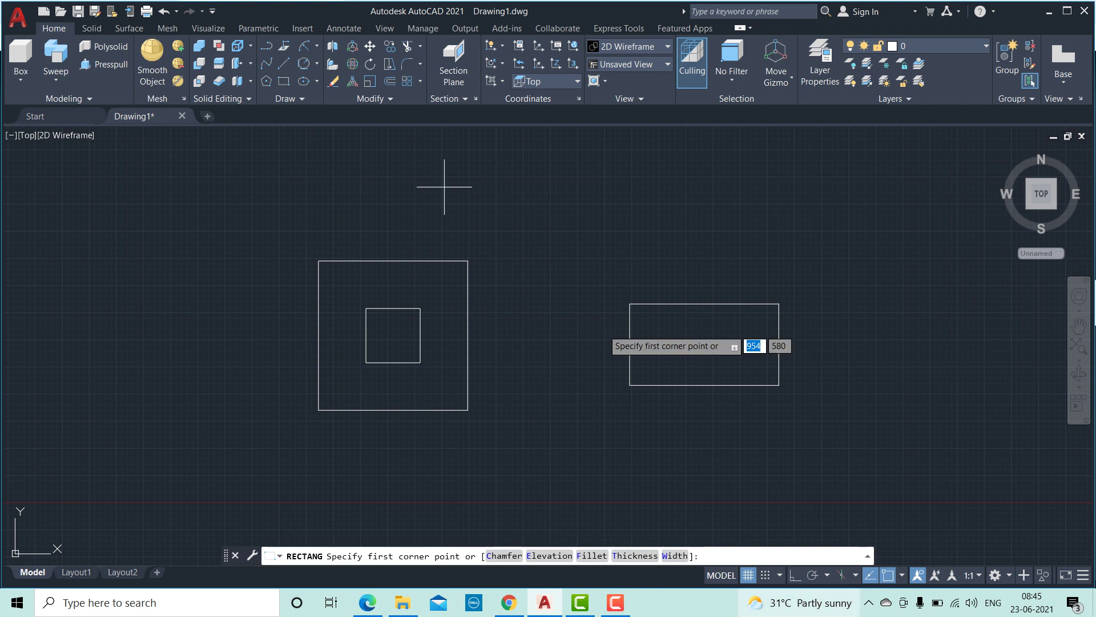
left_click(597, 466)
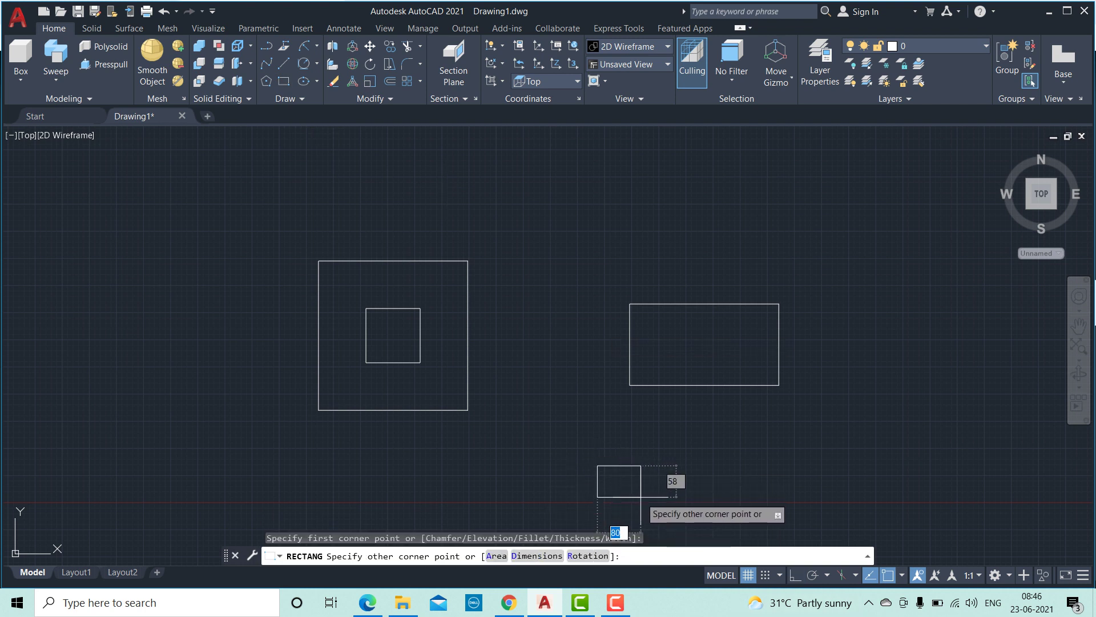
left_click(533, 556)
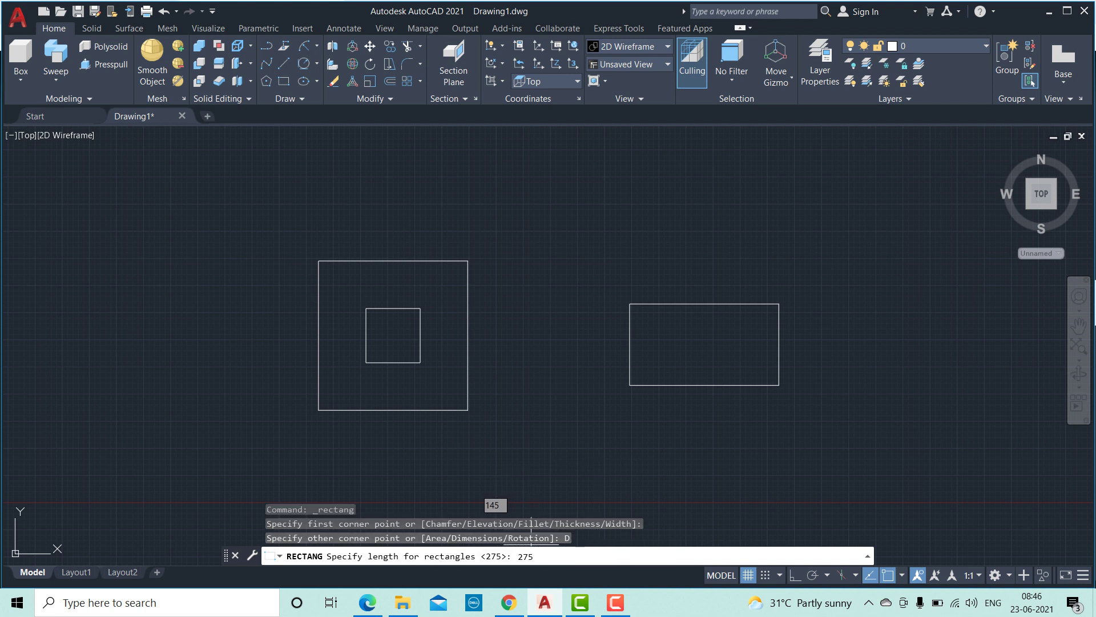
key("Return")
type("100")
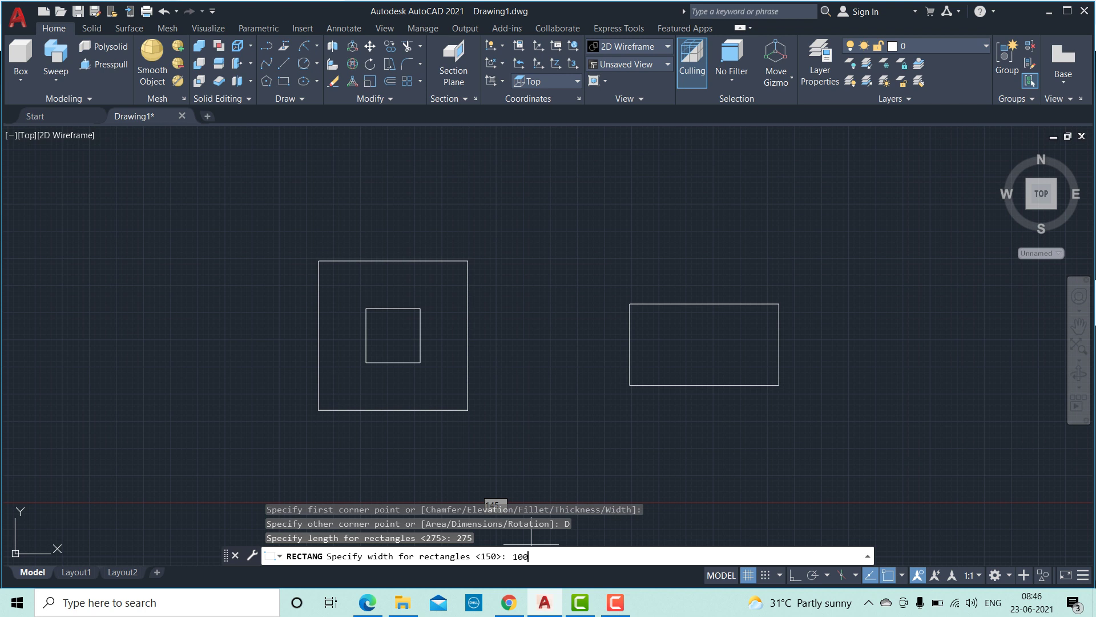
key("Return")
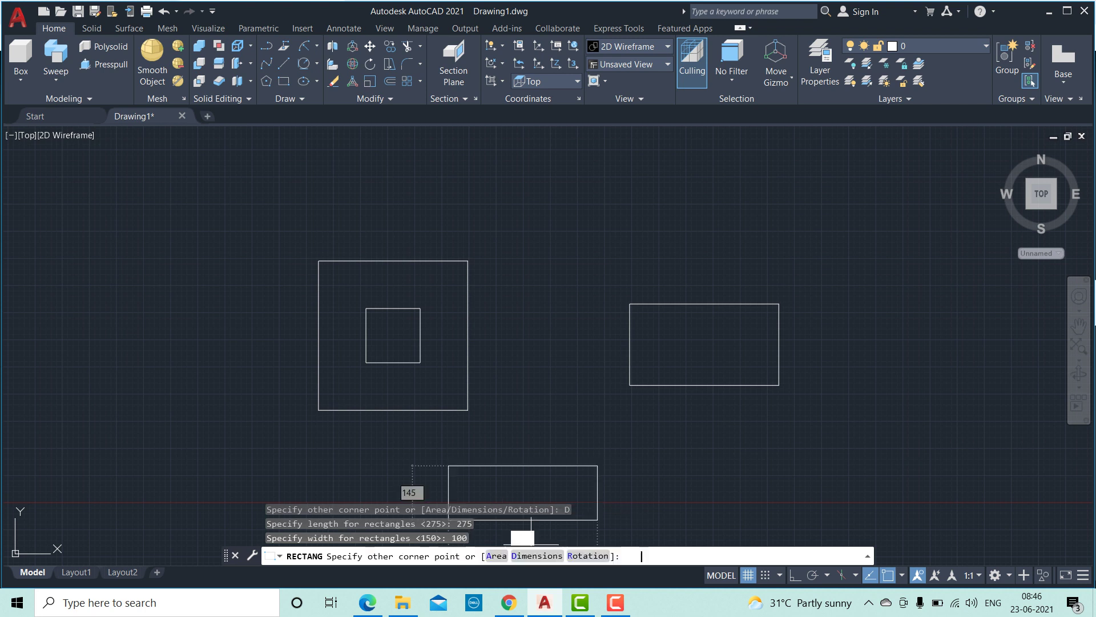
left_click(867, 454)
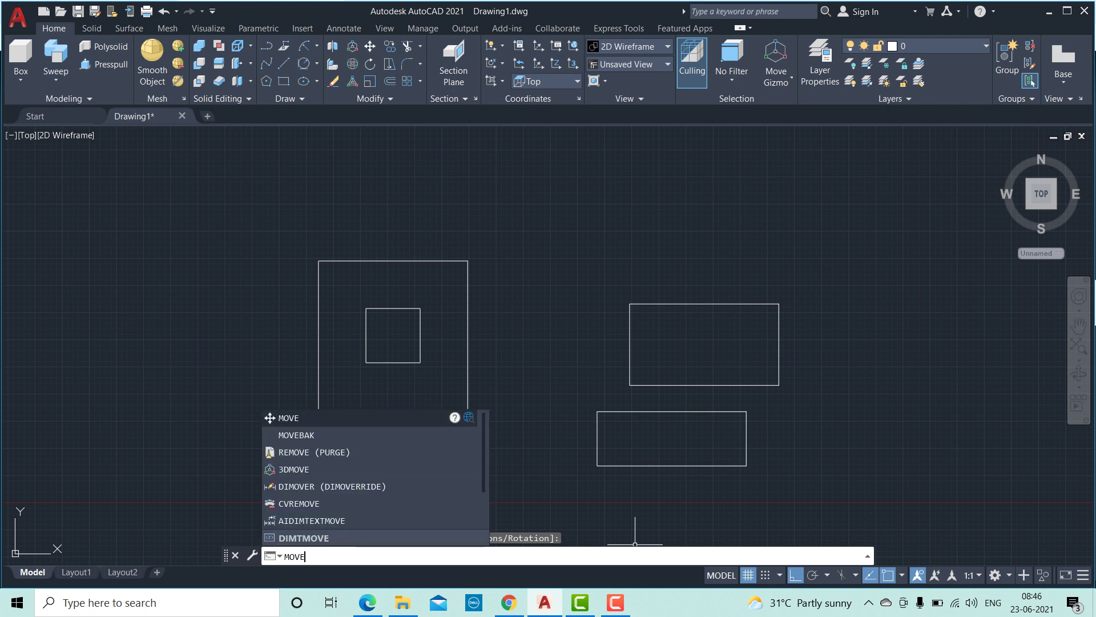
Move the 275 × 100 rectangle into the larger rectangle, then undo that placement.
key("Return")
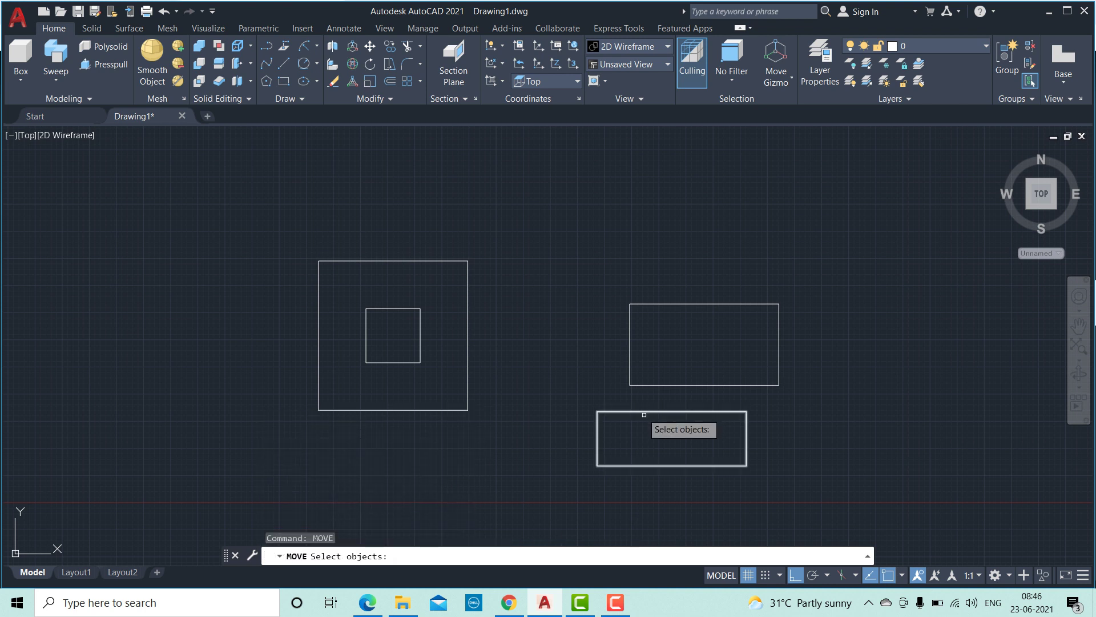
left_click(651, 412)
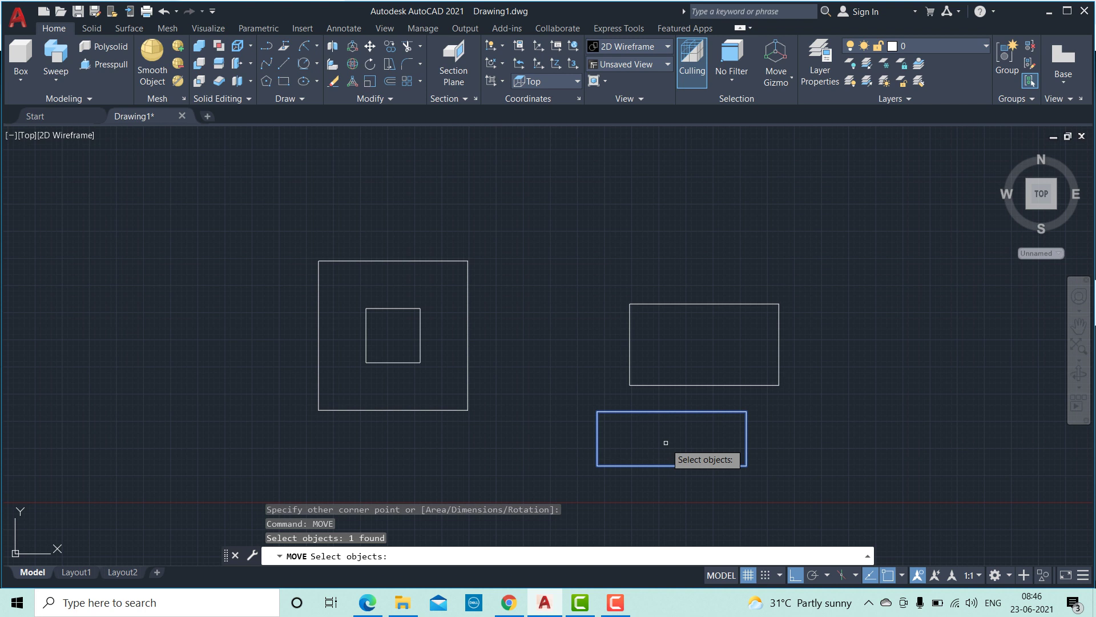
key("Return")
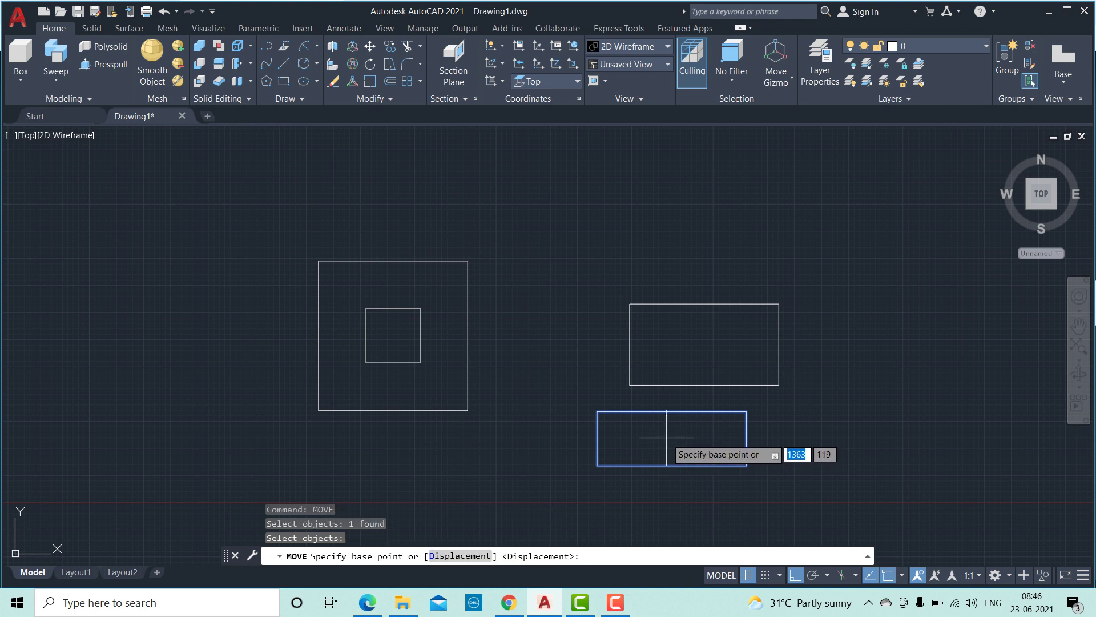
left_click(668, 439)
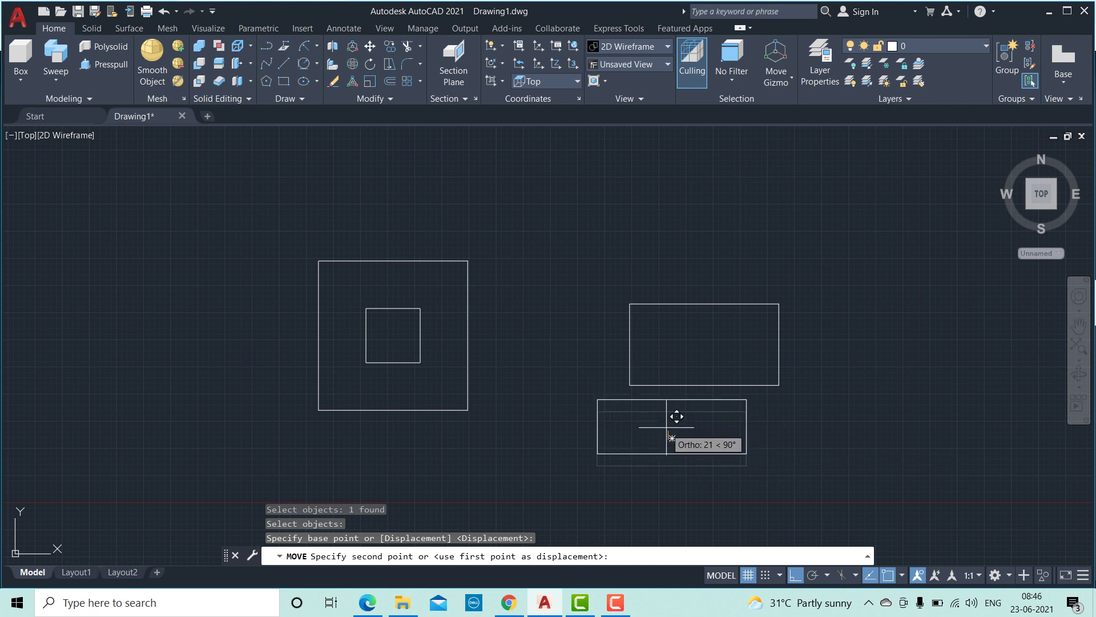
left_click(709, 345)
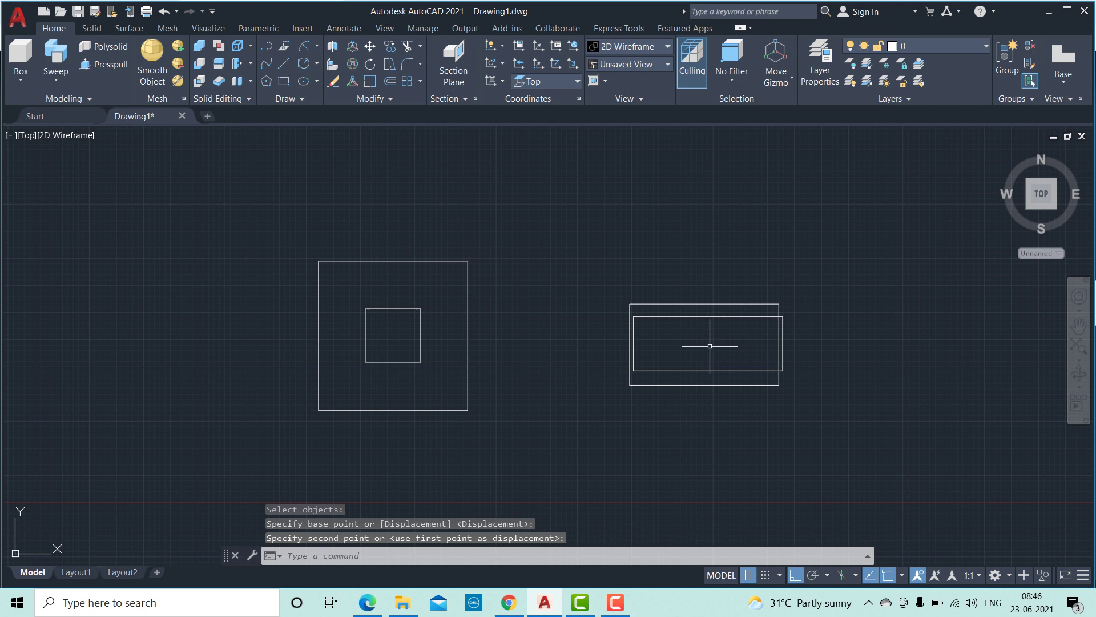
key("ctrl+z")
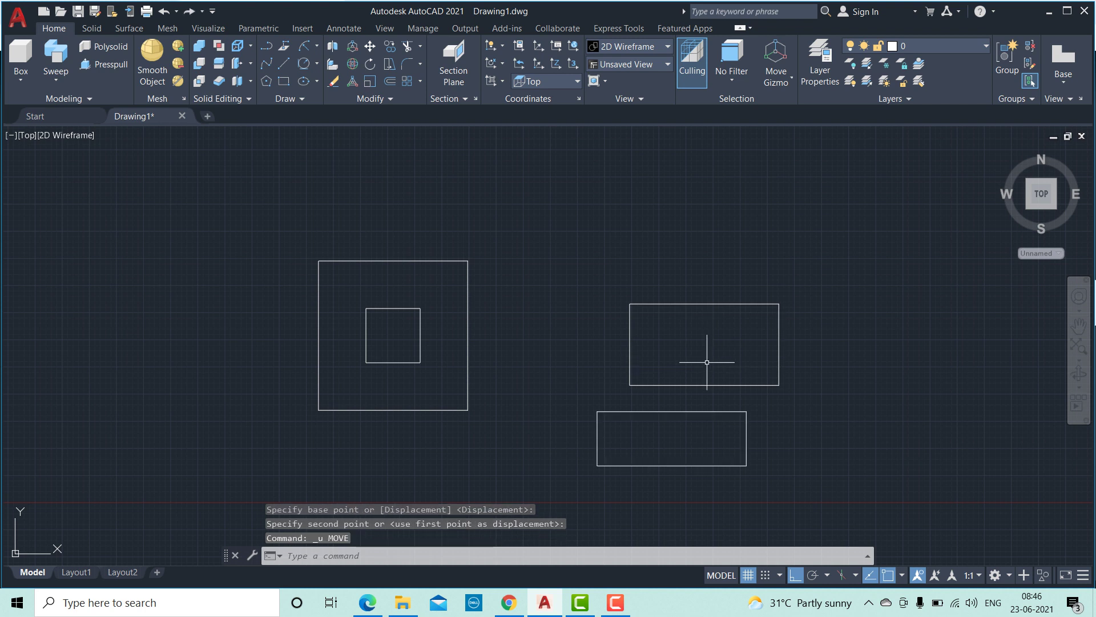
Move the 275 × 100 rectangle to sit centred inside the 275 × 150 rectangle.
key("Return")
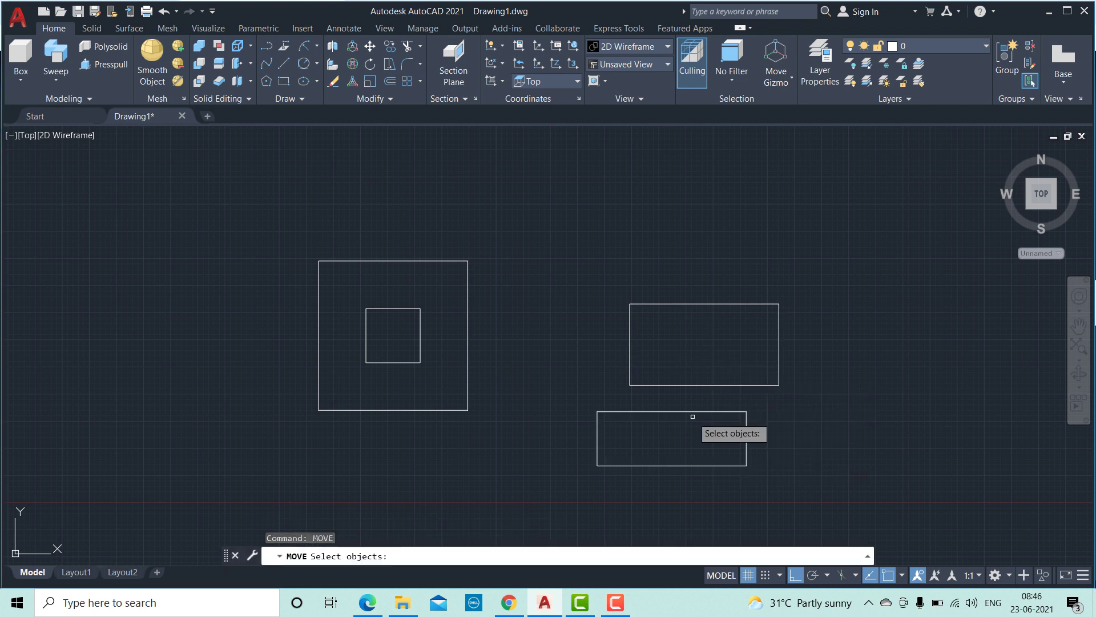
left_click(692, 411)
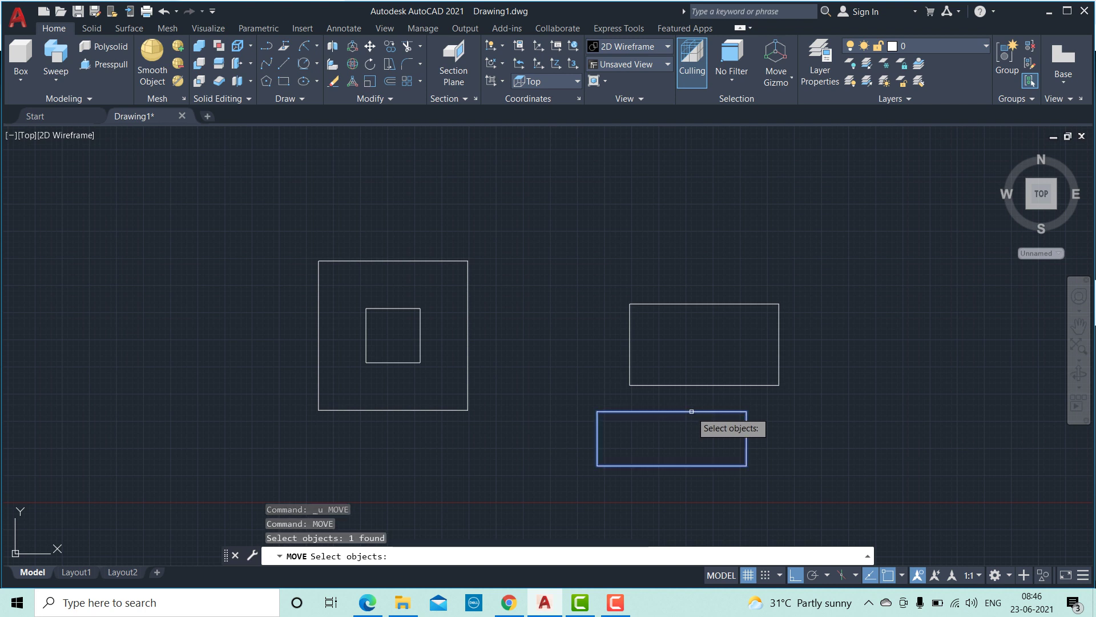
key("Return")
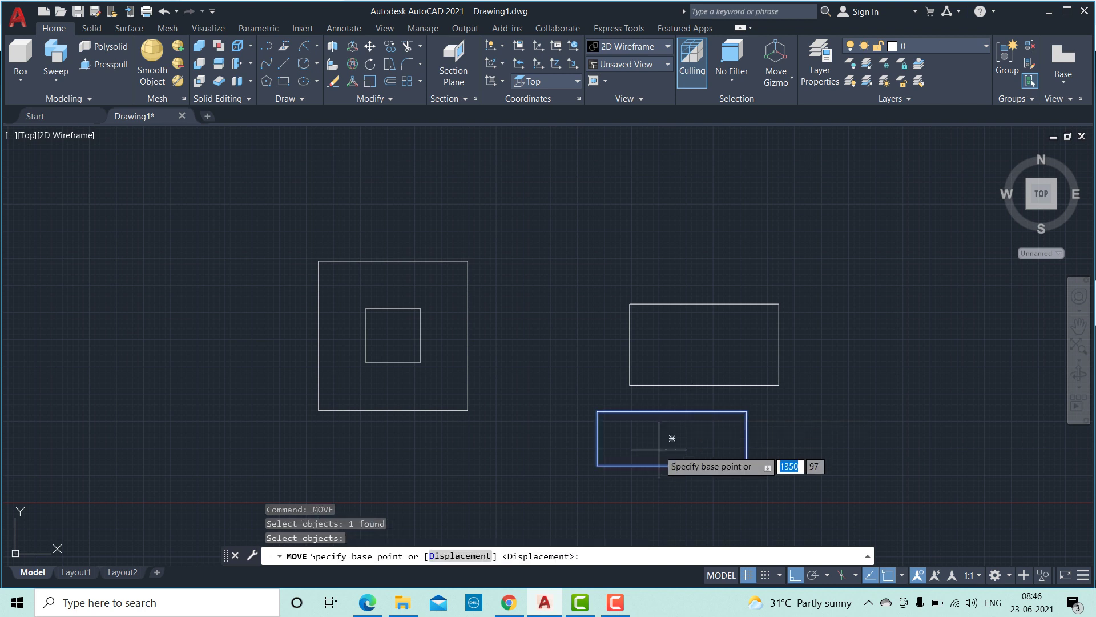
left_click(670, 439)
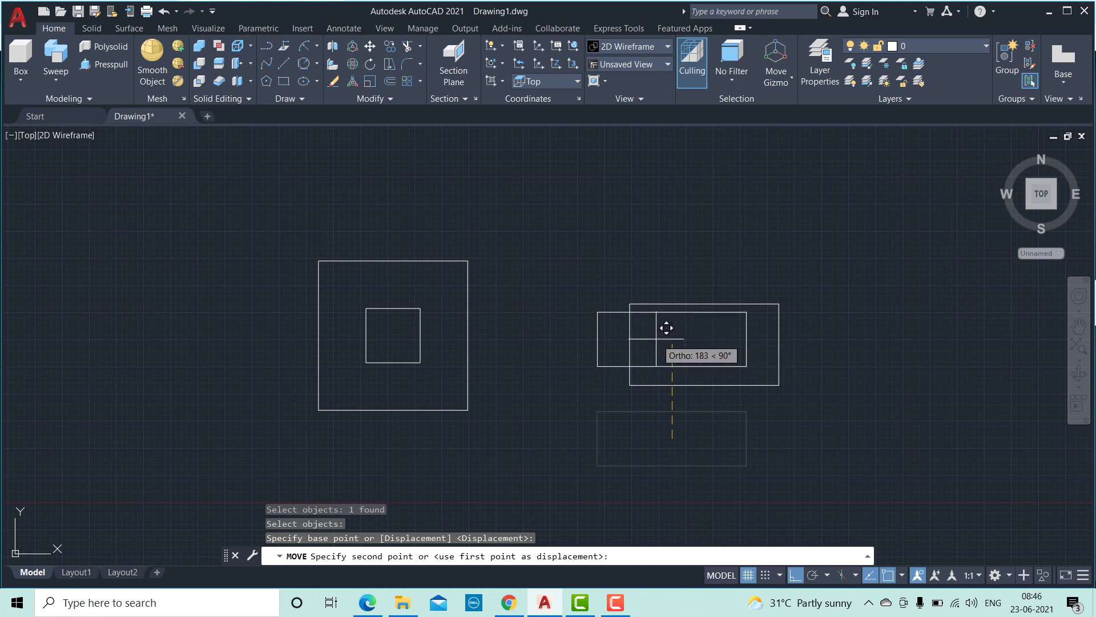
left_click(715, 333)
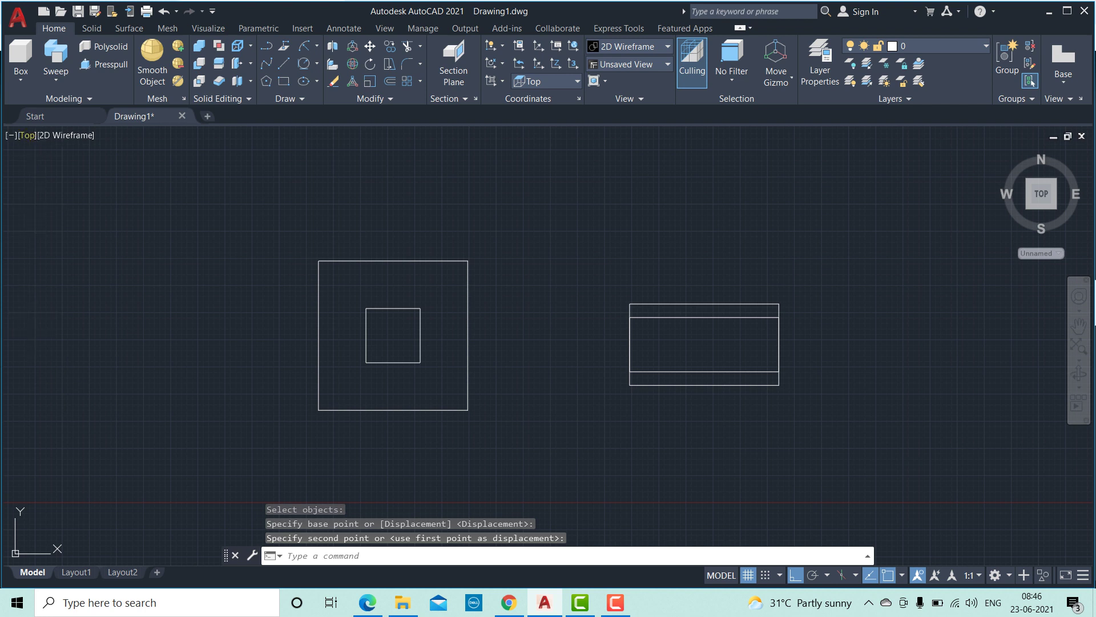
left_click(27, 135)
View the profiles in SW Isometric, starting then cancelling a move of the inner square.
left_click(64, 248)
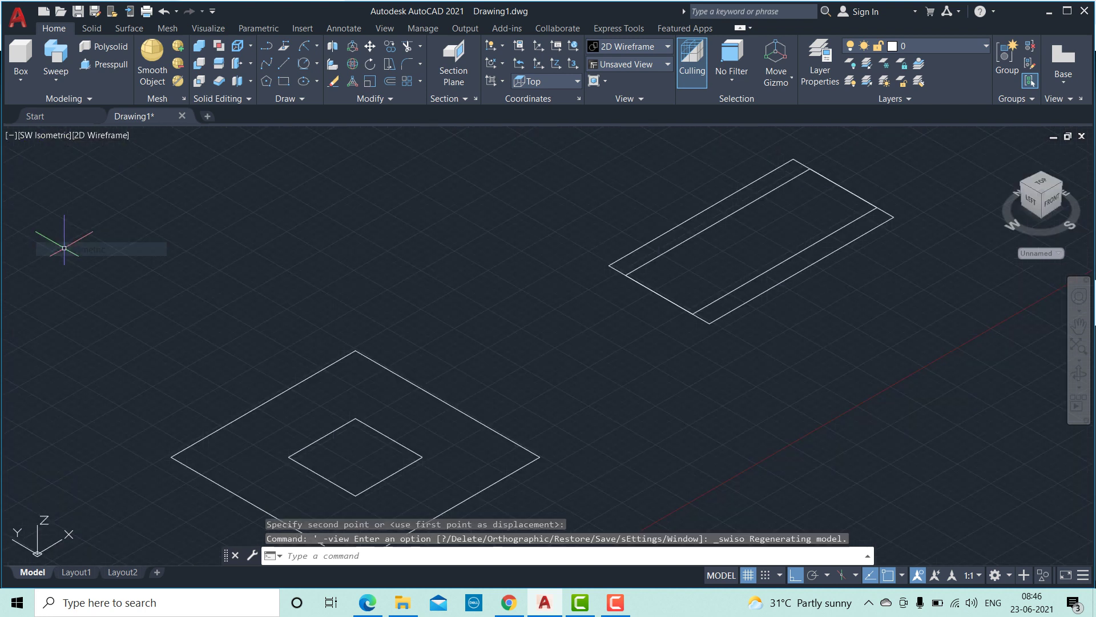
scroll(302, 248, "down", 2)
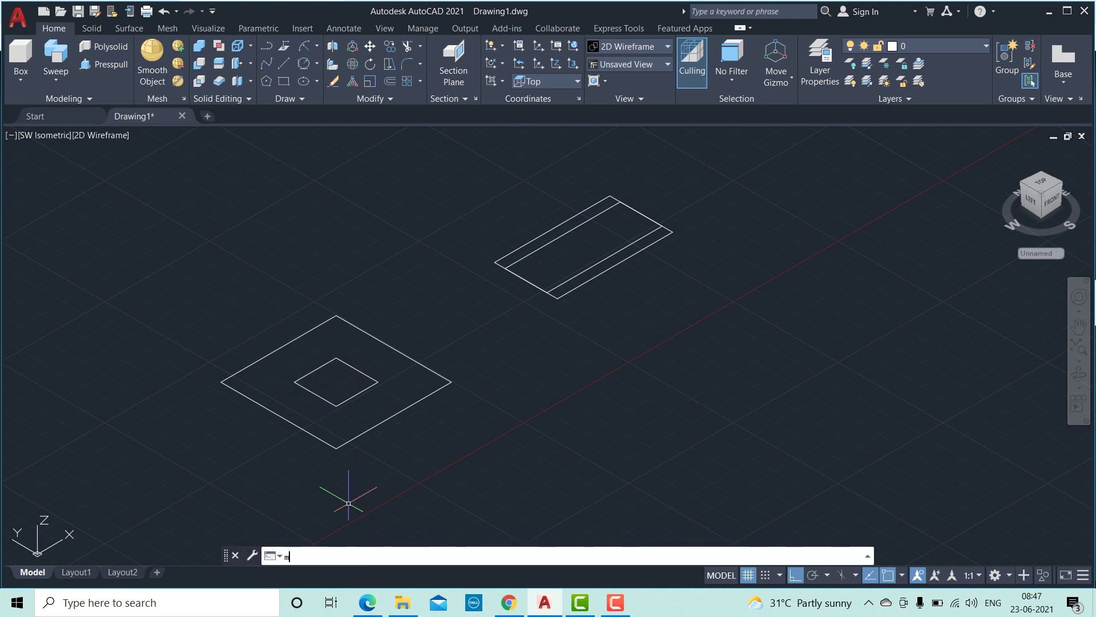
key("Return")
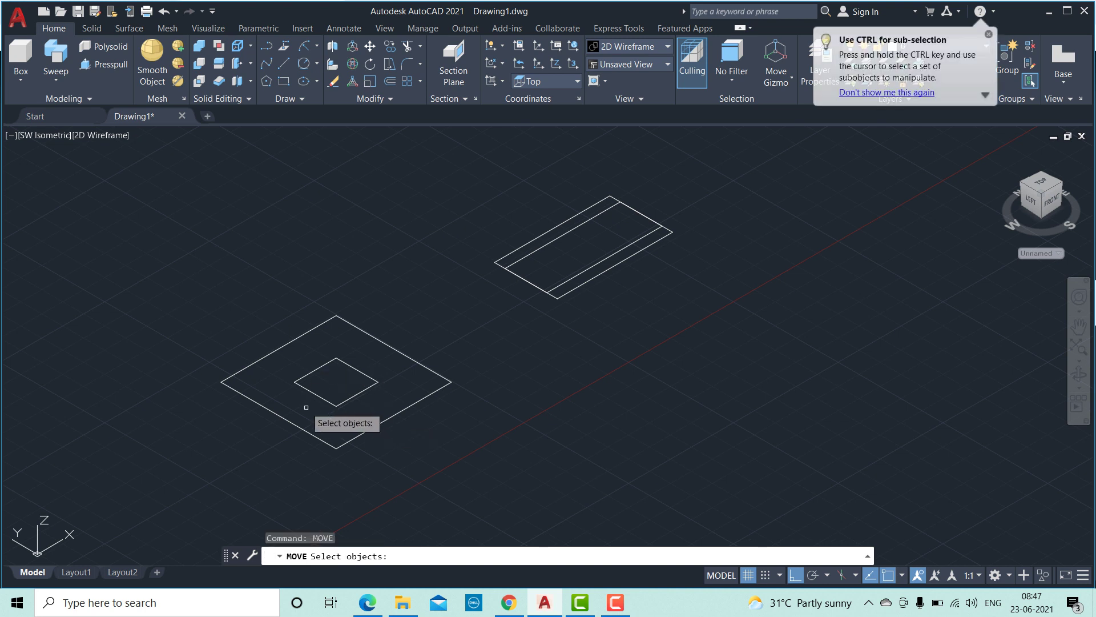
left_click(320, 396)
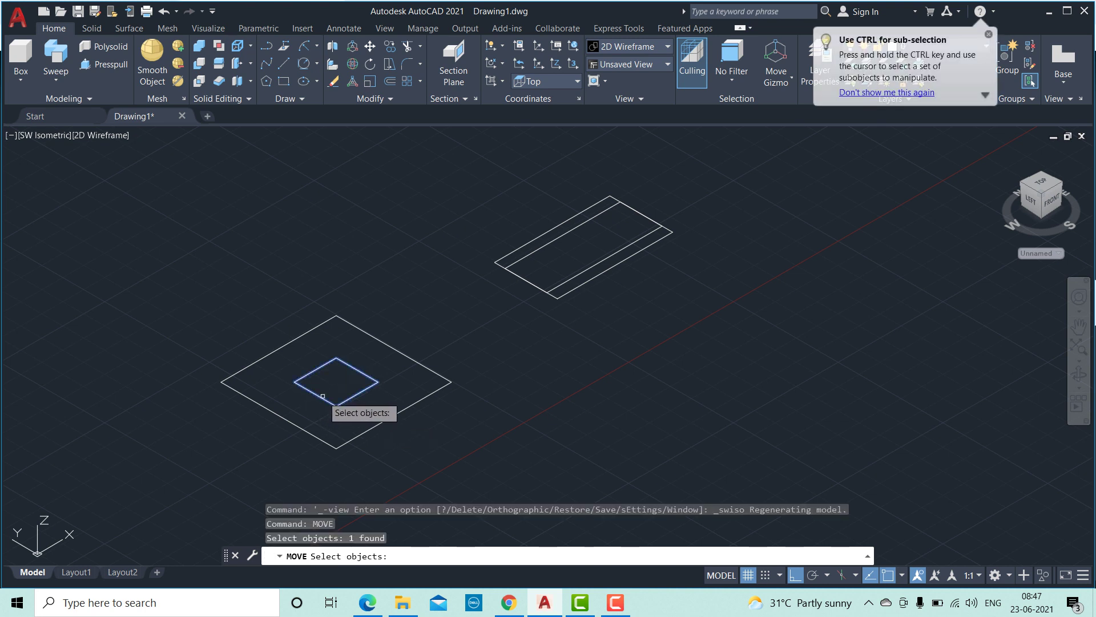
key("Return")
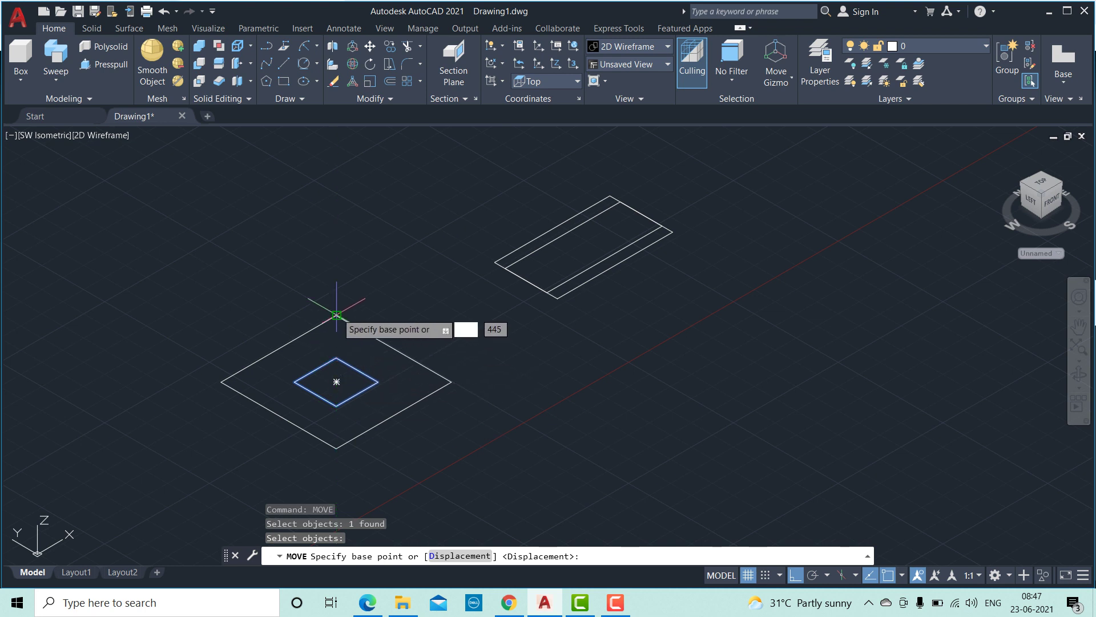
key("Escape")
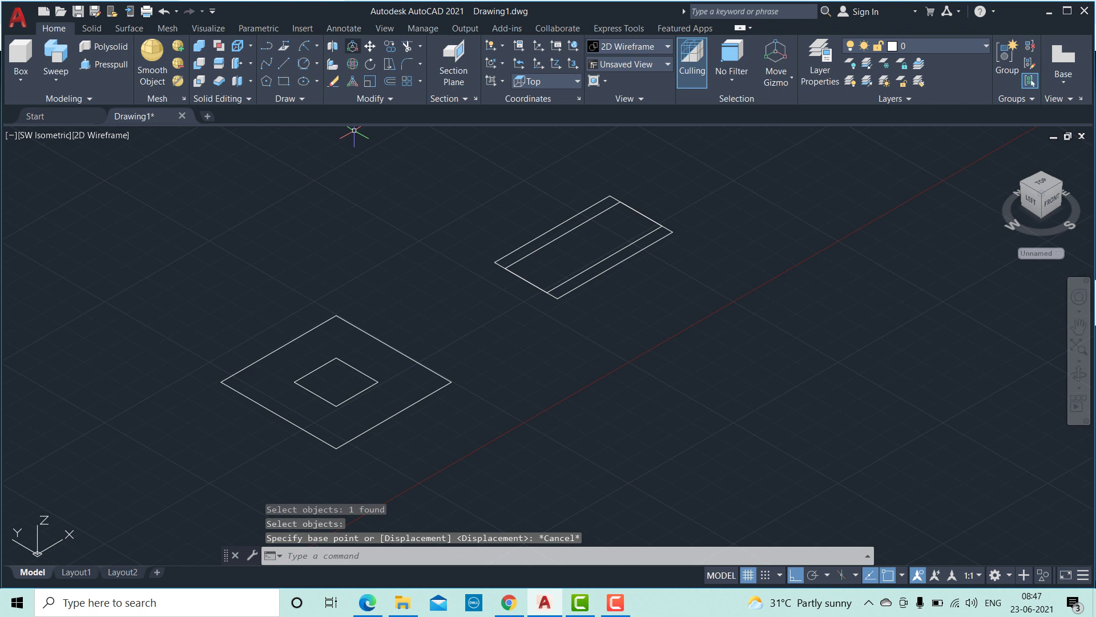
Begin a 3D move of the inner square from its centre, then cancel and undo it.
left_click(352, 46)
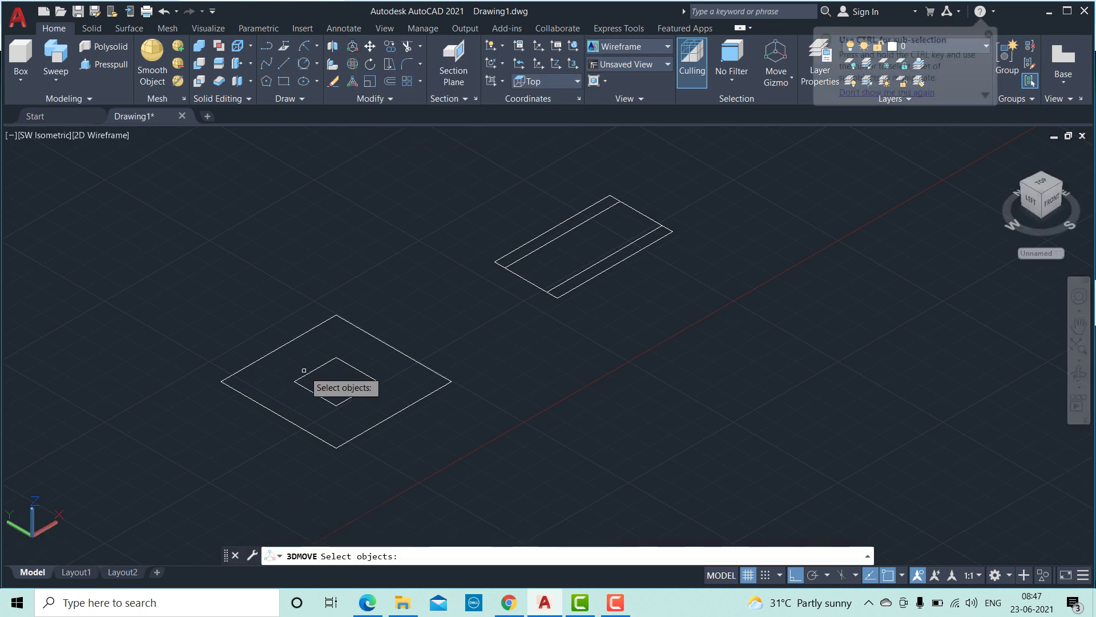
left_click(307, 389)
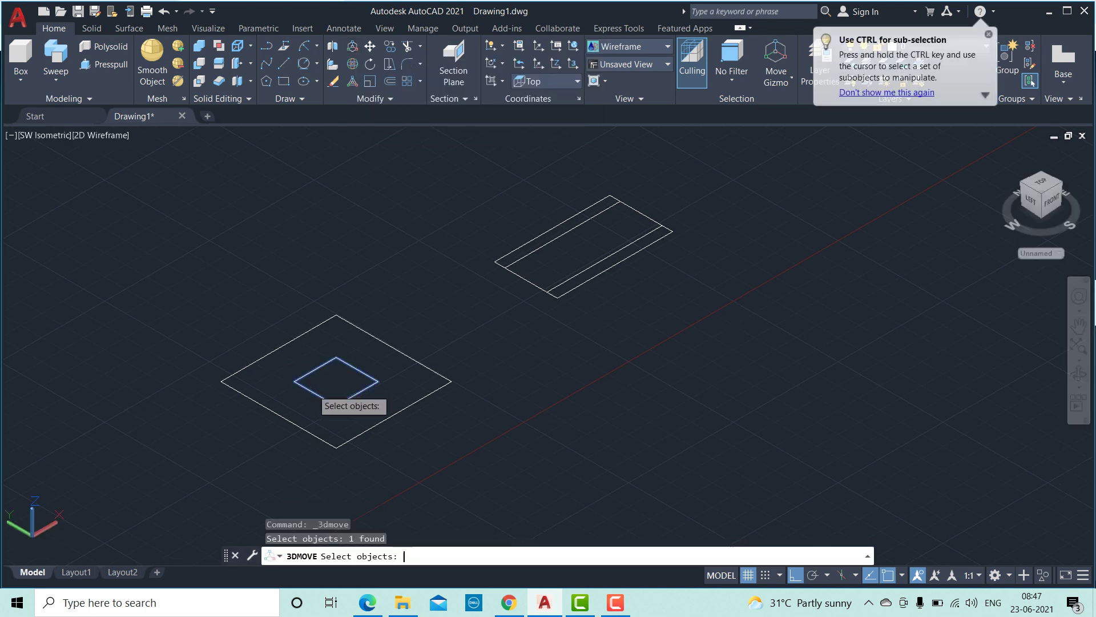
key("Return")
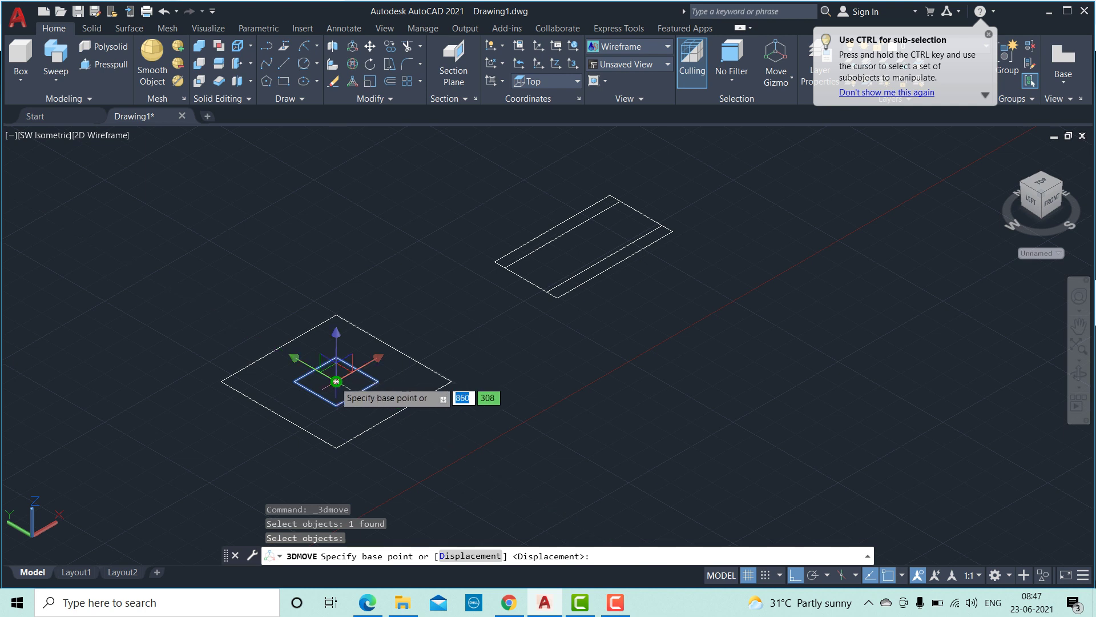
left_click(336, 382)
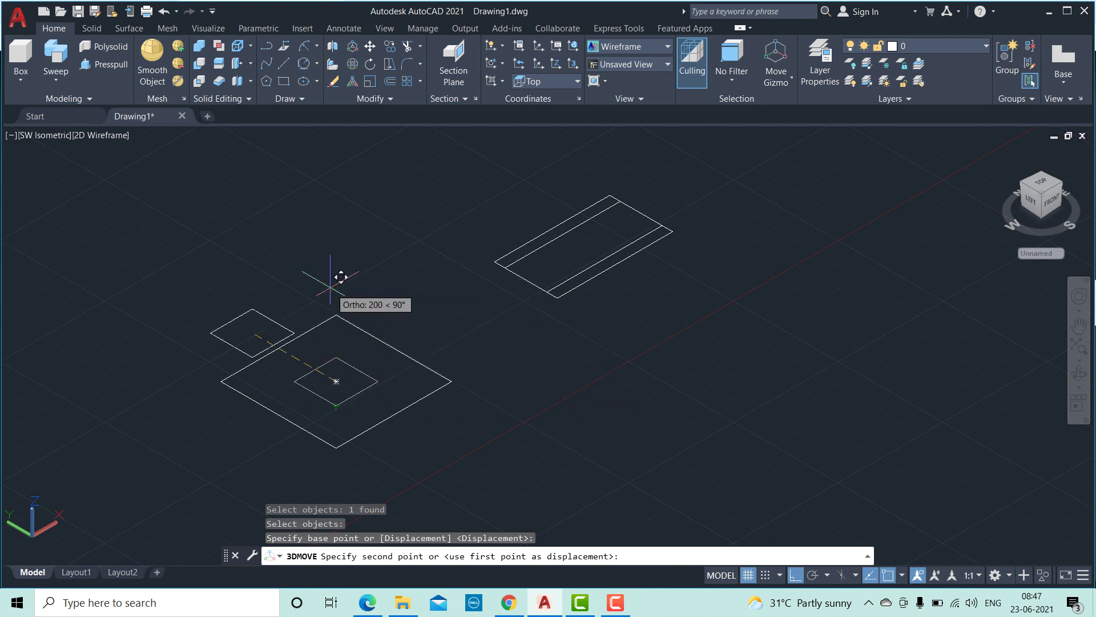
key("Escape")
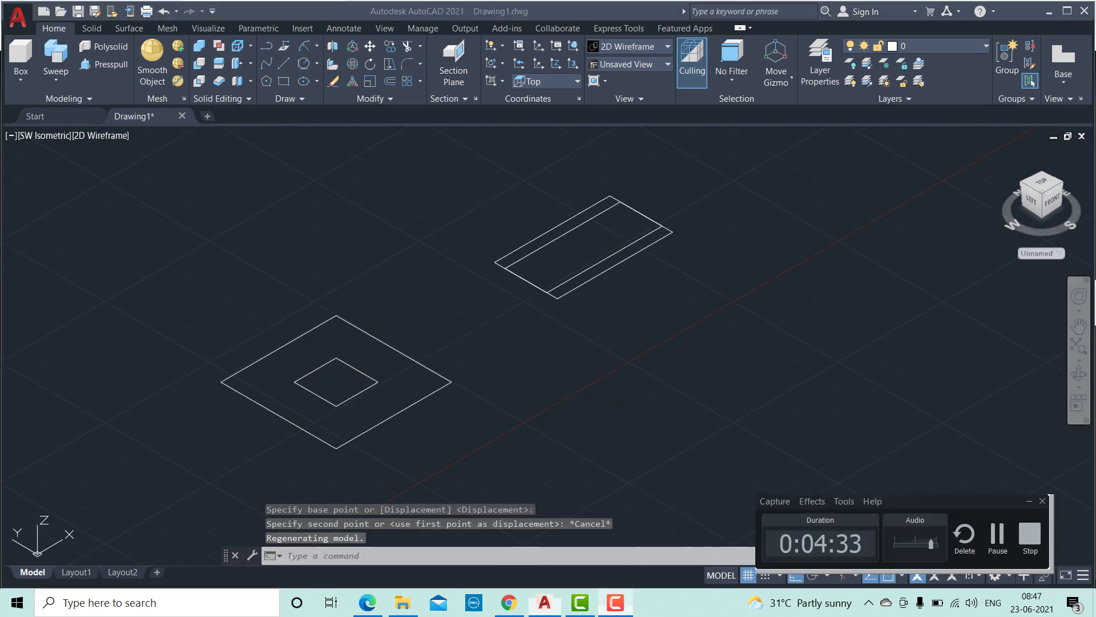
key("ctrl+z")
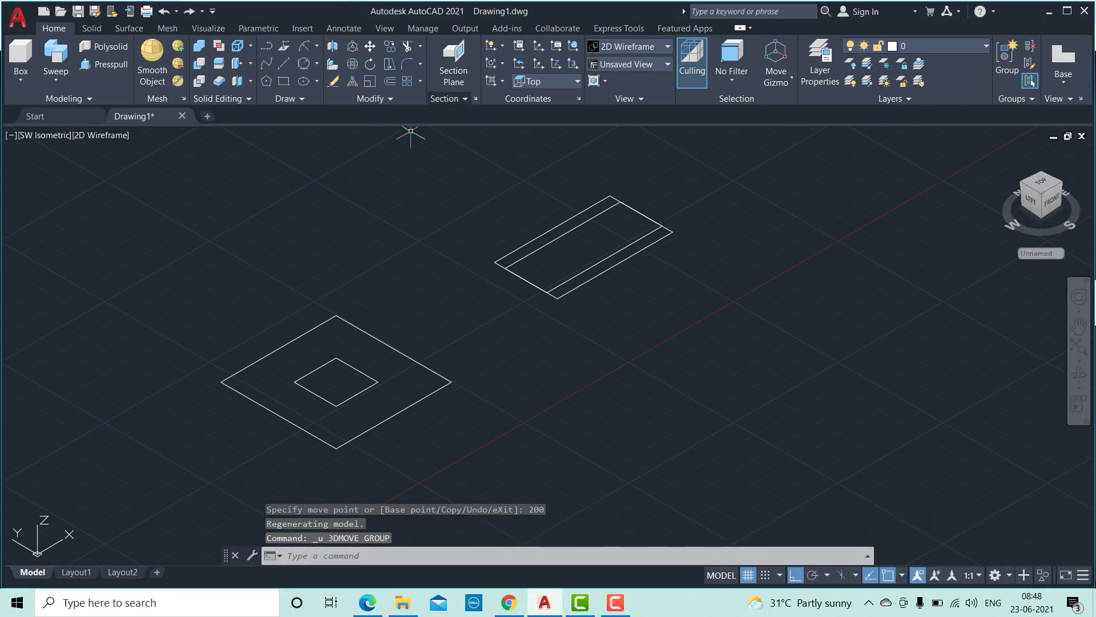
Raise the 100 square 200 units along Z above the 275 base square.
key("space")
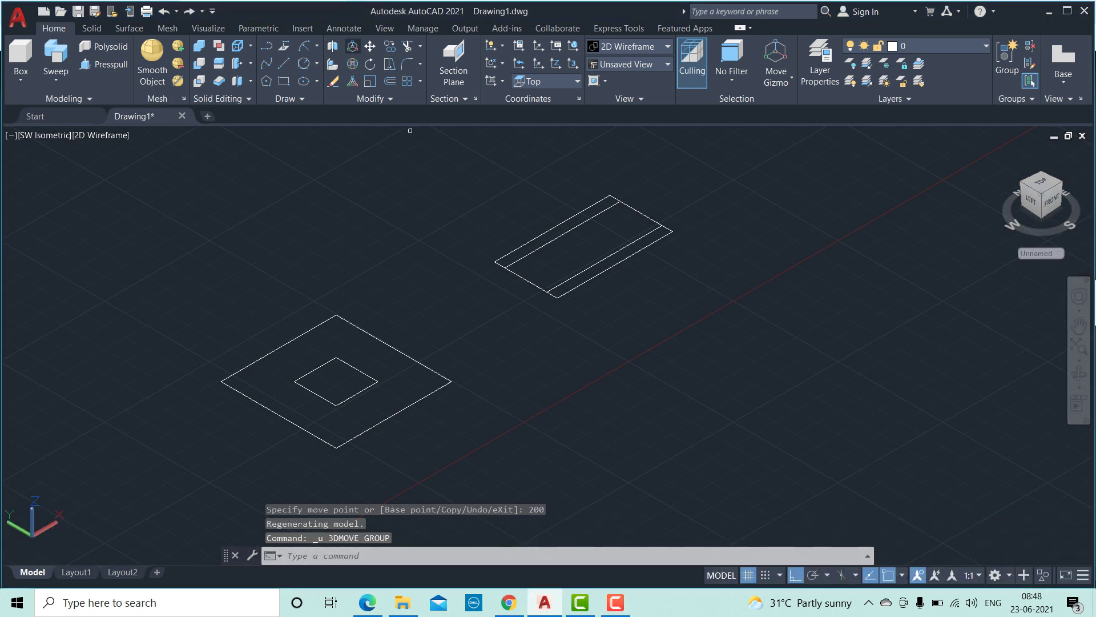
left_click(308, 389)
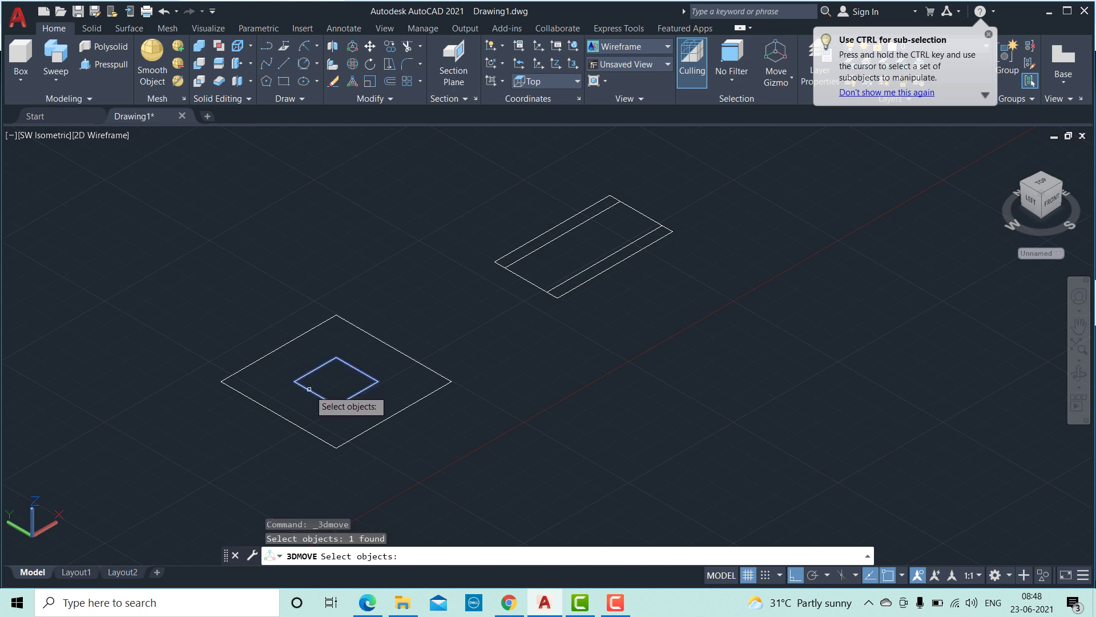
key("space")
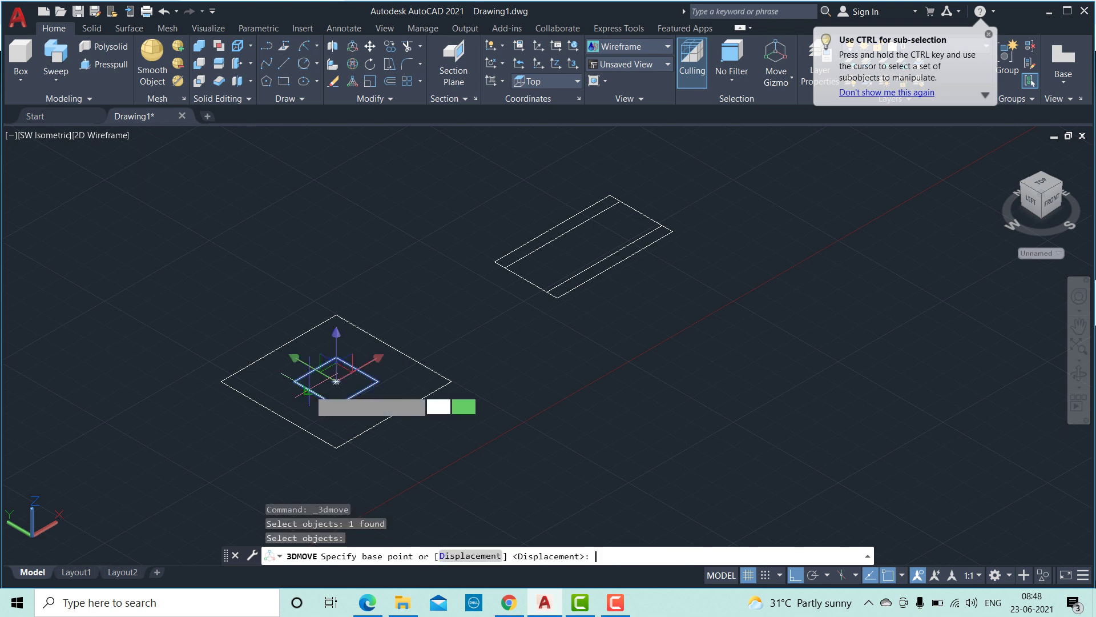
left_click(336, 381)
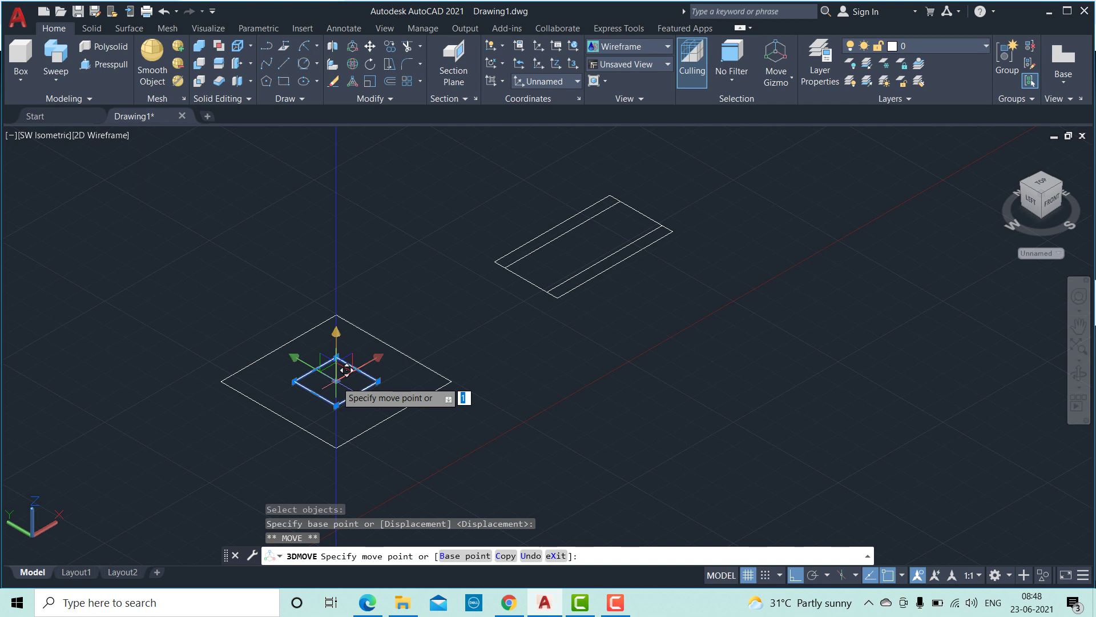
key("Return")
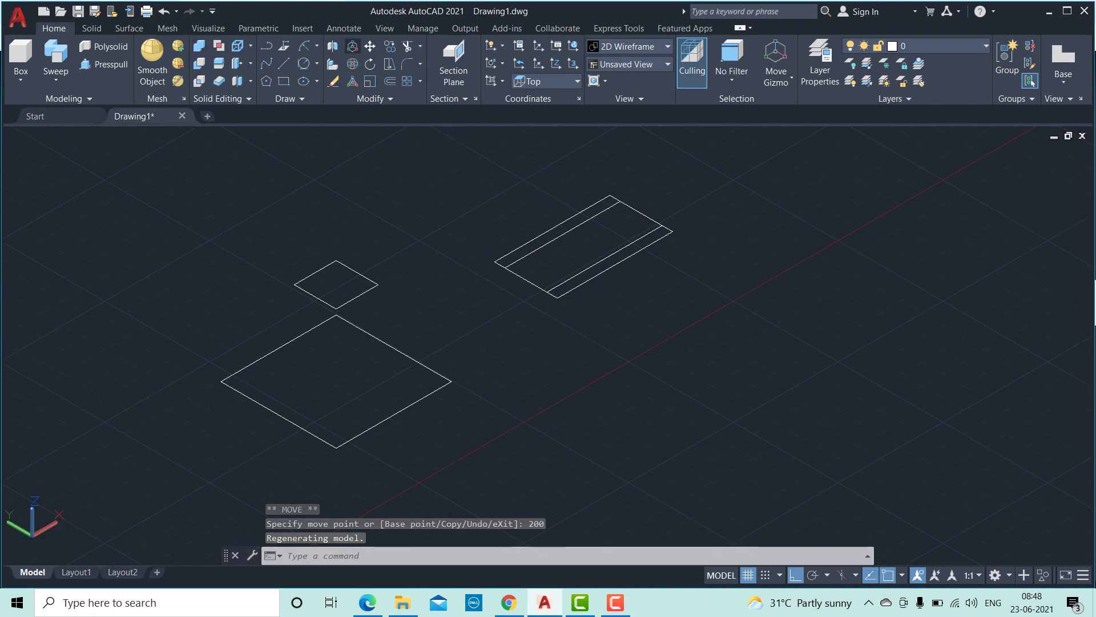
key("Return")
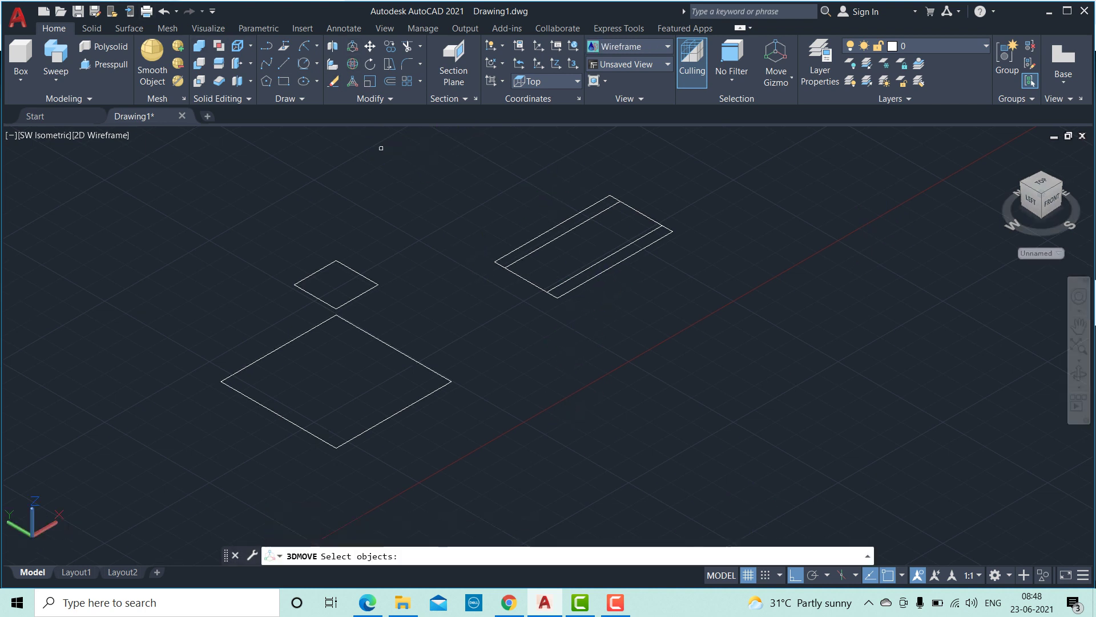
Lift the 275 × 100 rectangle 100 units, then show the Extrude/Loft/Revolve/Sweep choices.
left_click(532, 252)
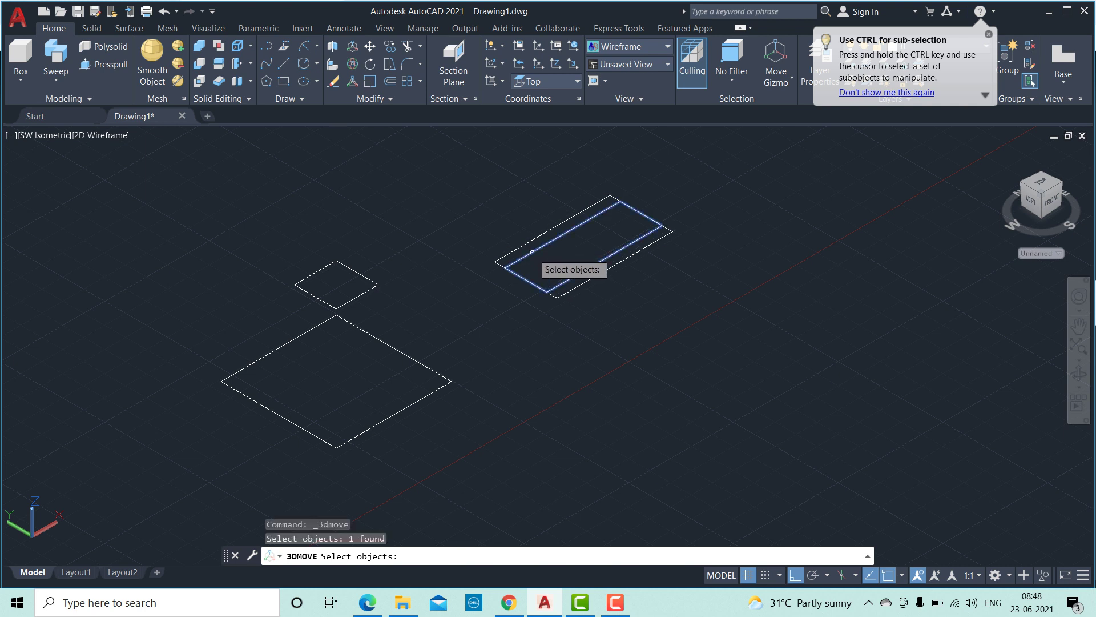
key("Return")
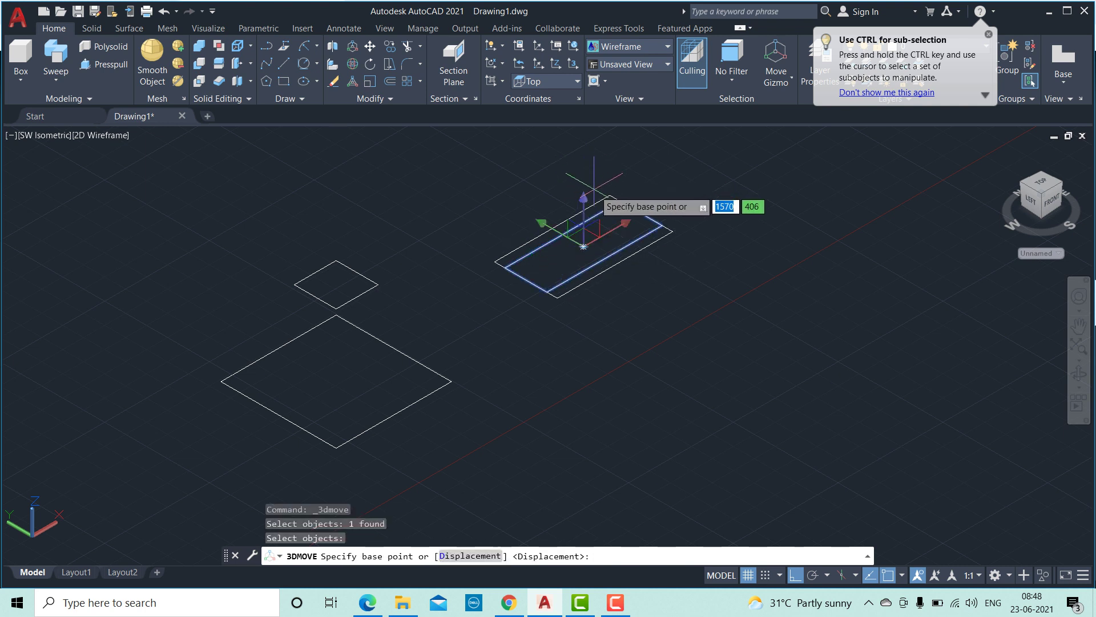
left_click(594, 234)
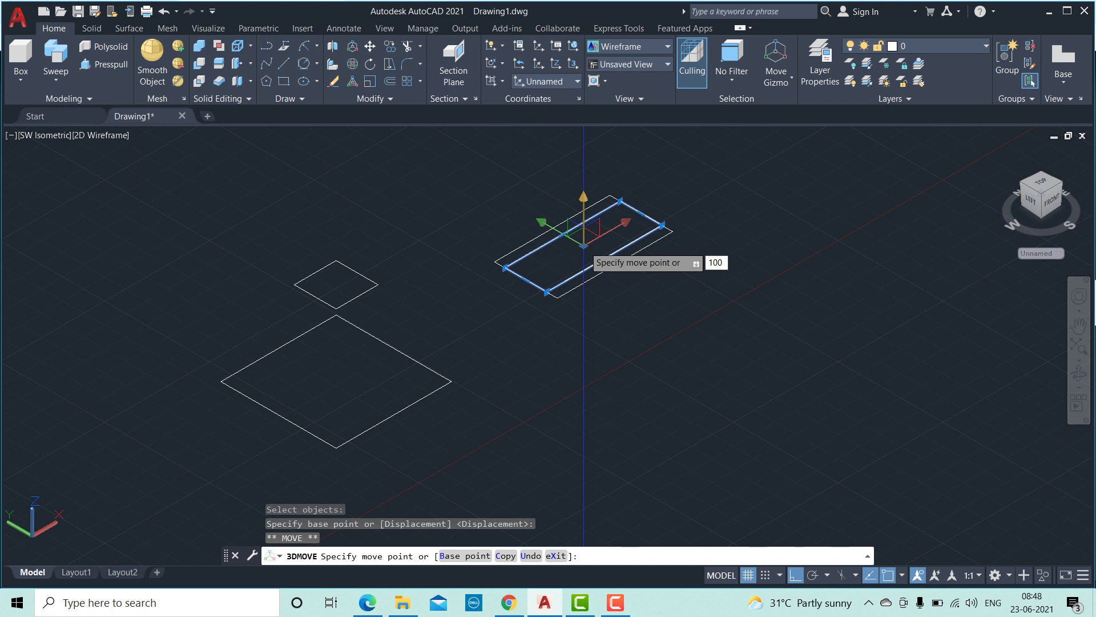
type("100")
key("Return")
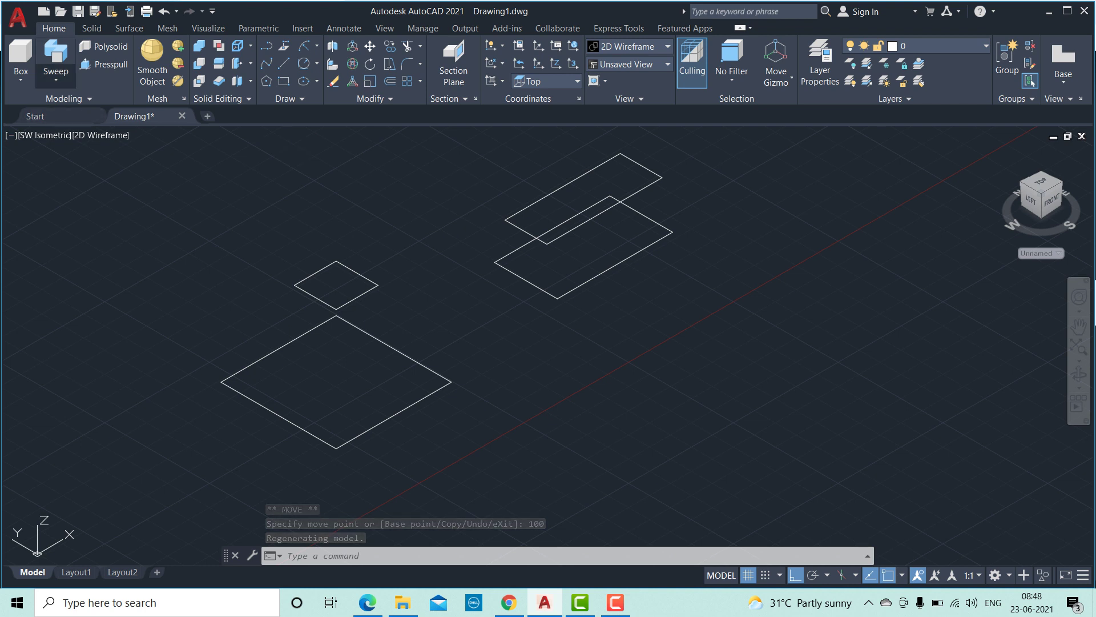
left_click(55, 78)
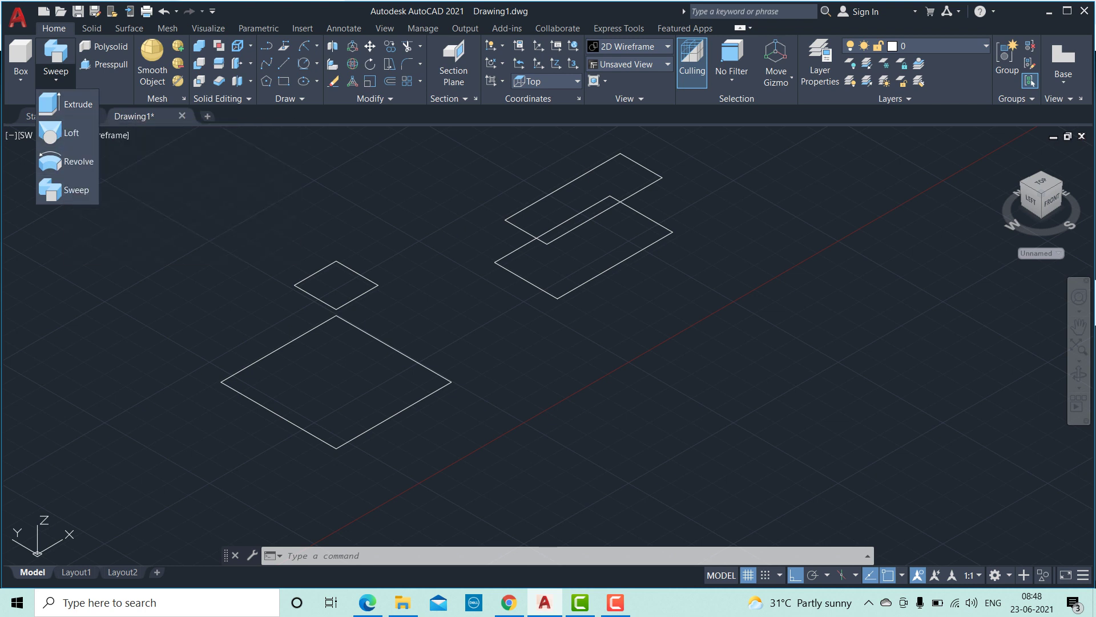
Loft the large lower square to the small upper square into a square frustum, cross sections only.
left_click(62, 132)
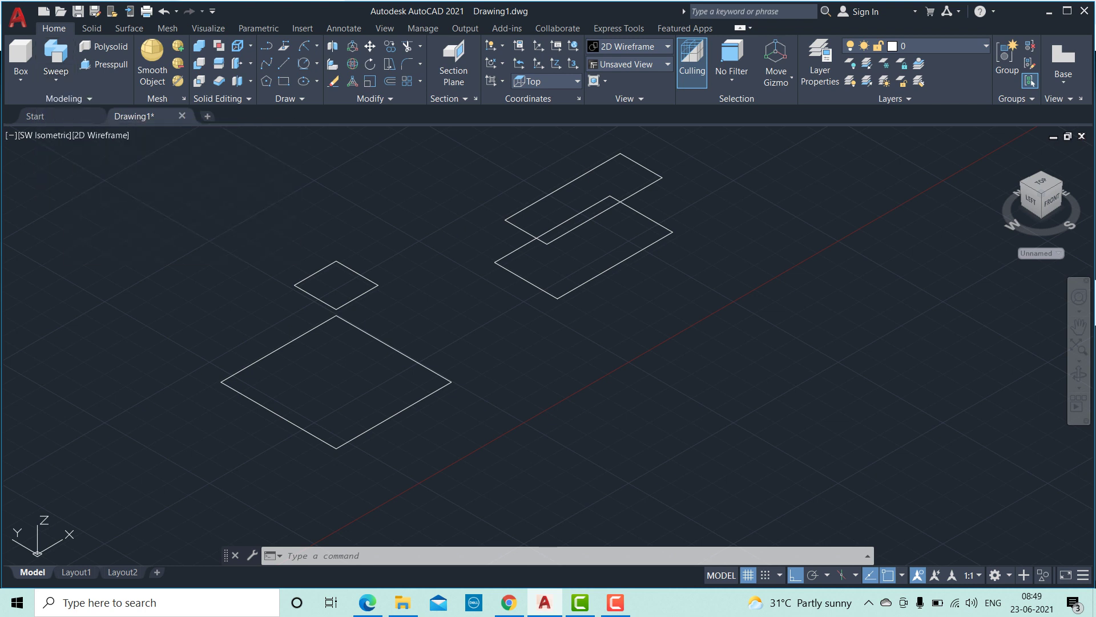
left_click(272, 411)
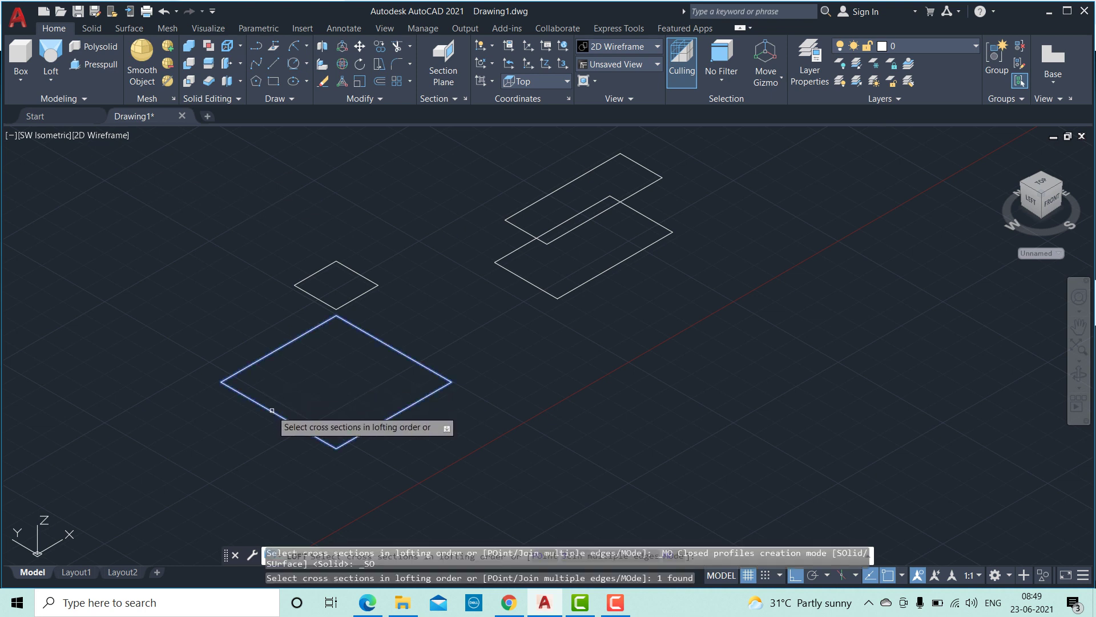
left_click(306, 291)
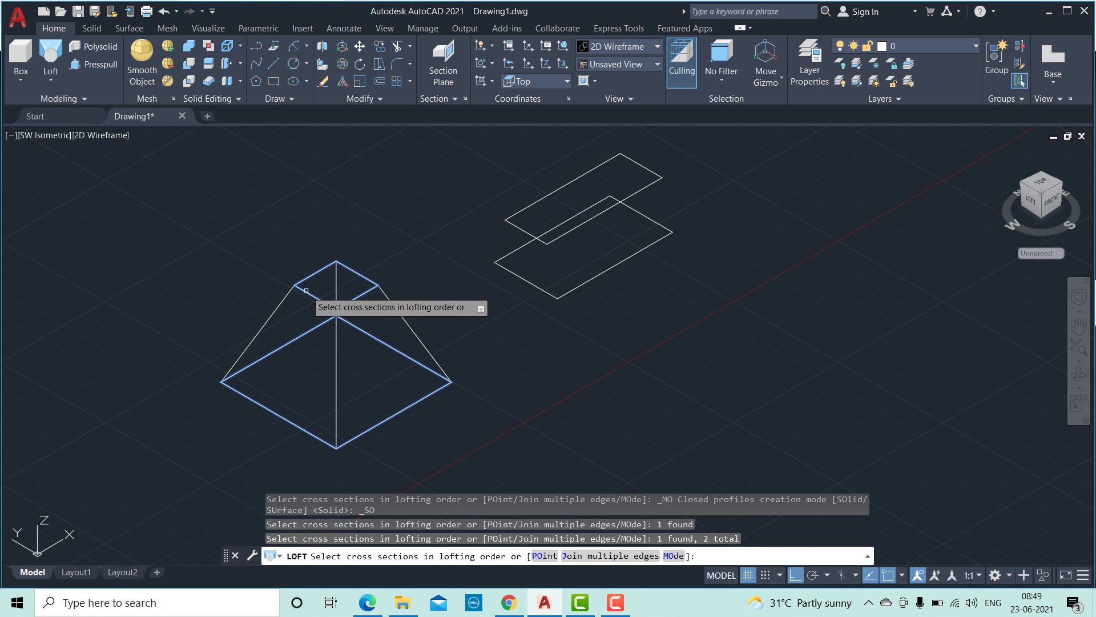
key("Return")
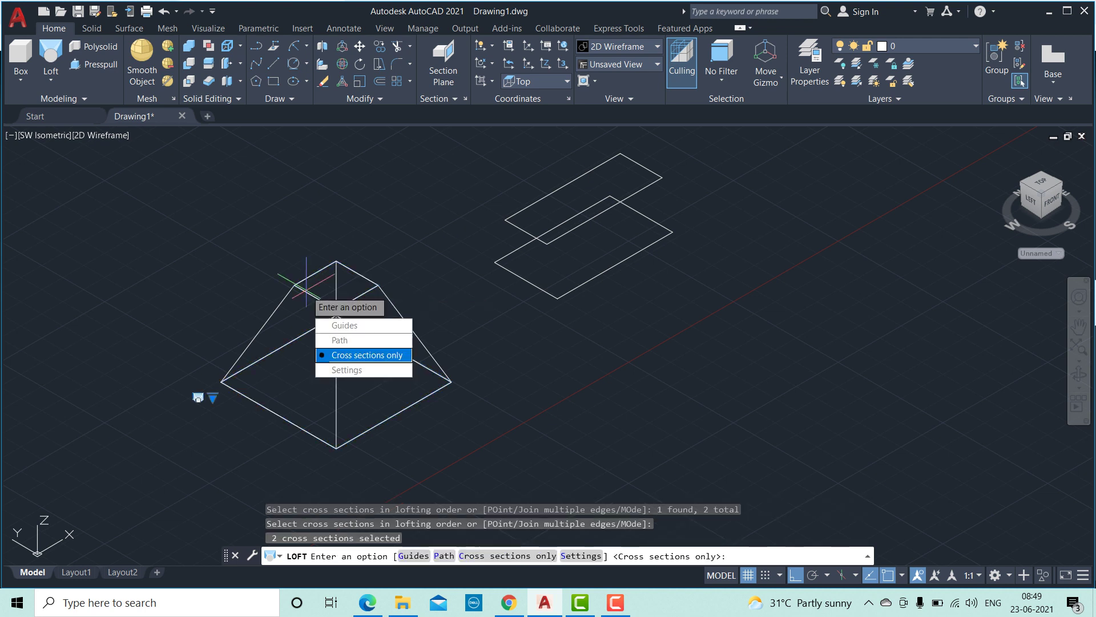
left_click(354, 354)
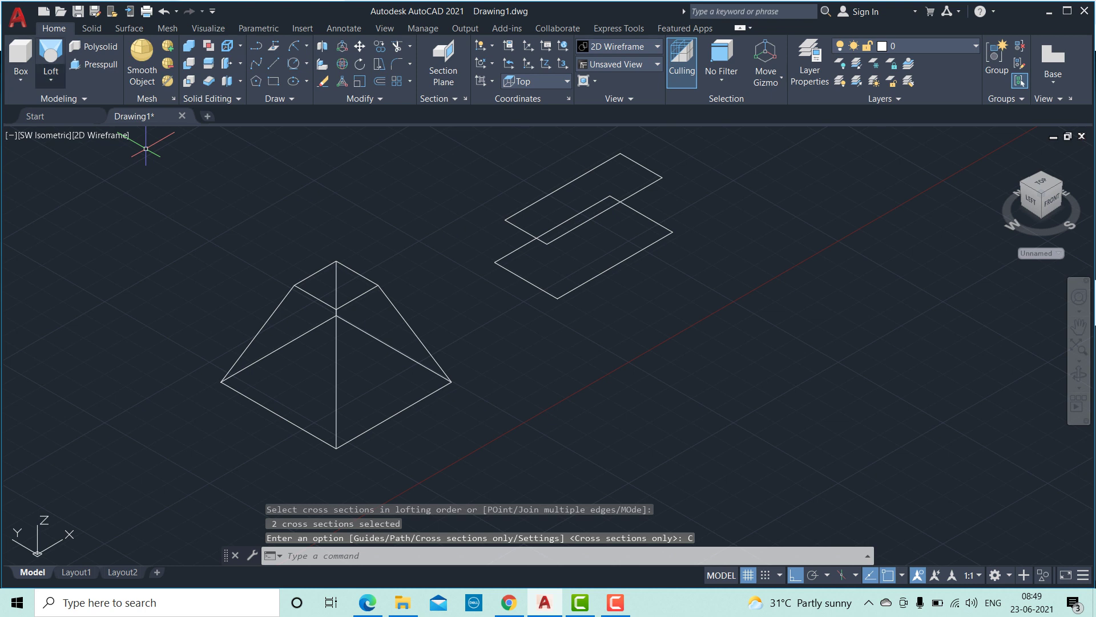
Loft the lower and upper rectangles into a trapezoidal solid using cross sections only.
left_click(51, 80)
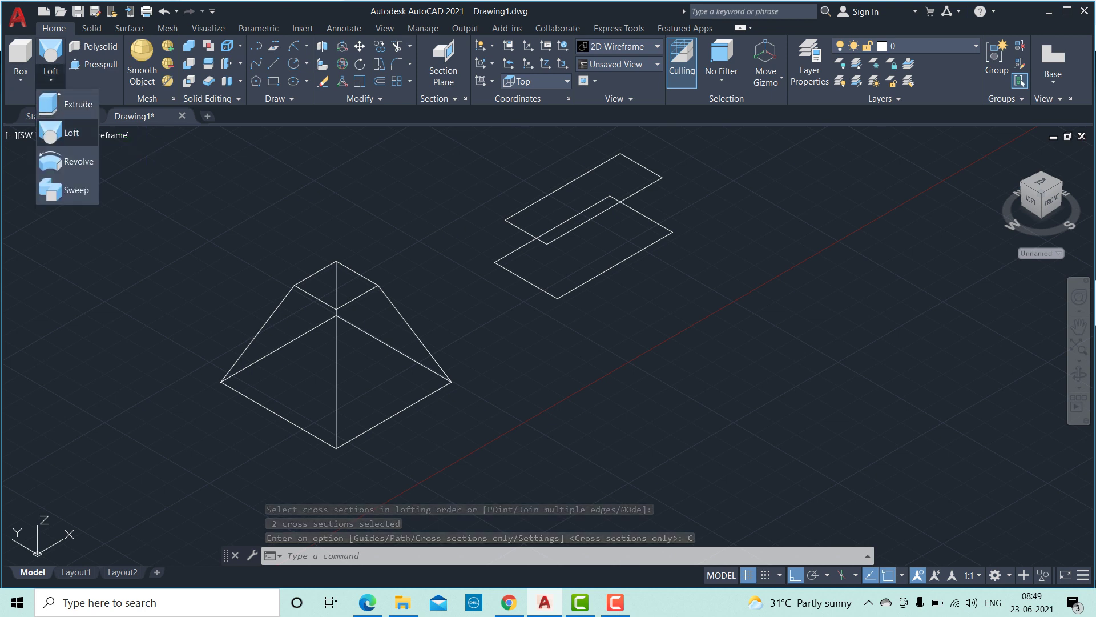
left_click(66, 132)
left_click(546, 292)
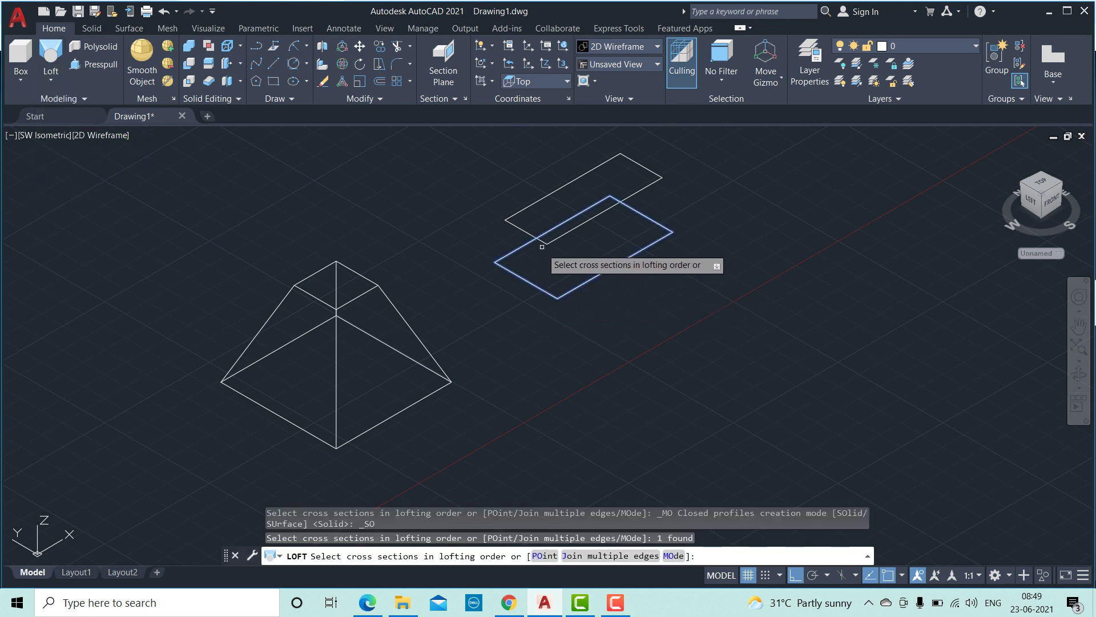
left_click(536, 236)
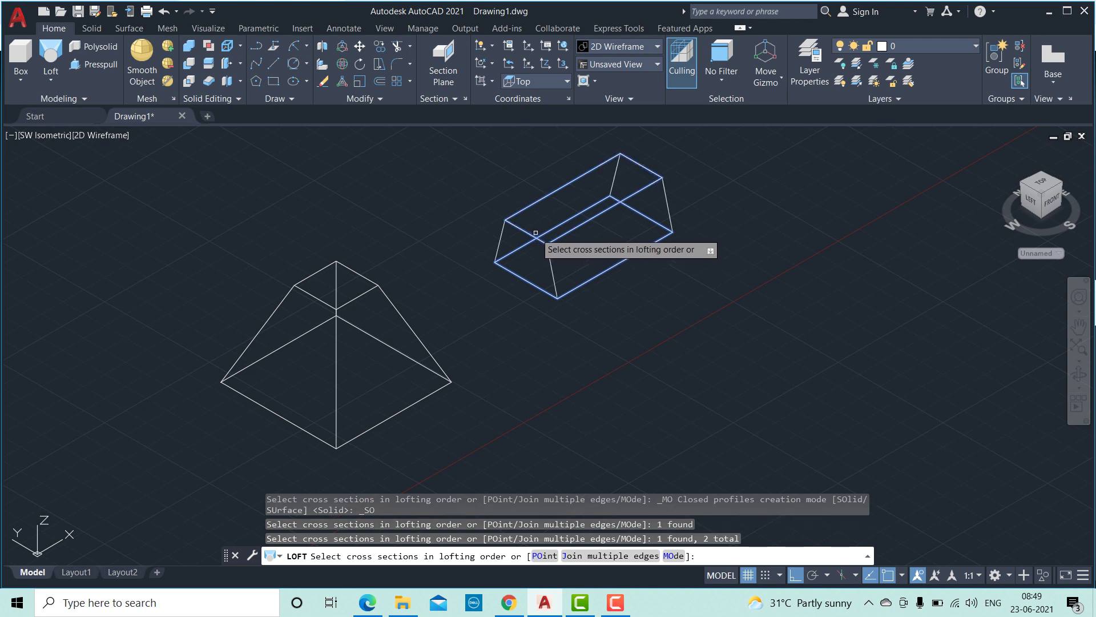
key("Return")
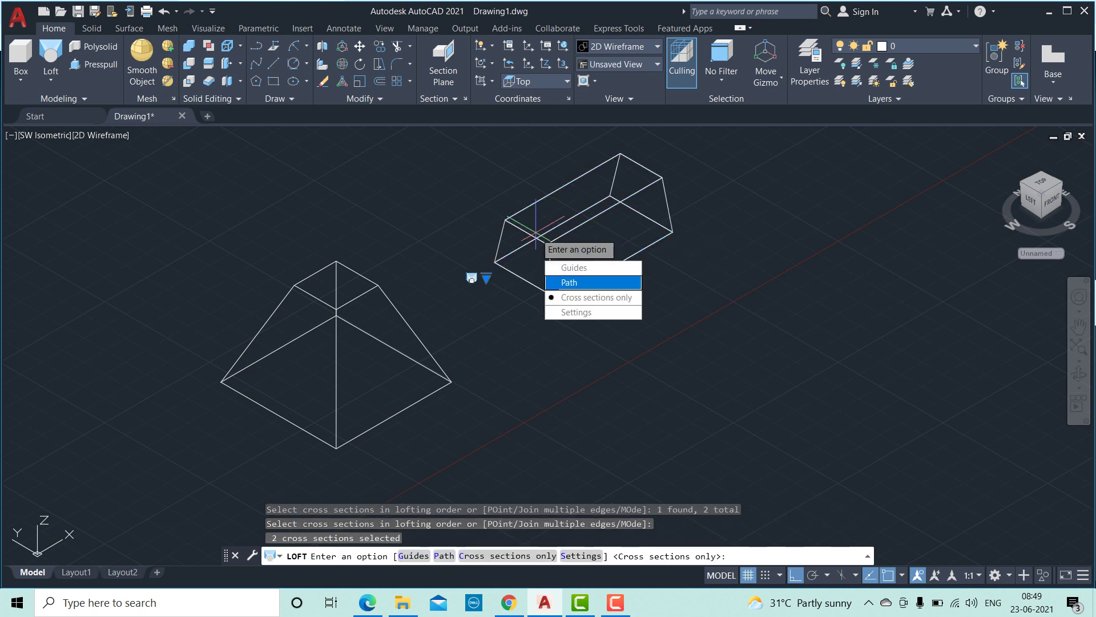
left_click(593, 297)
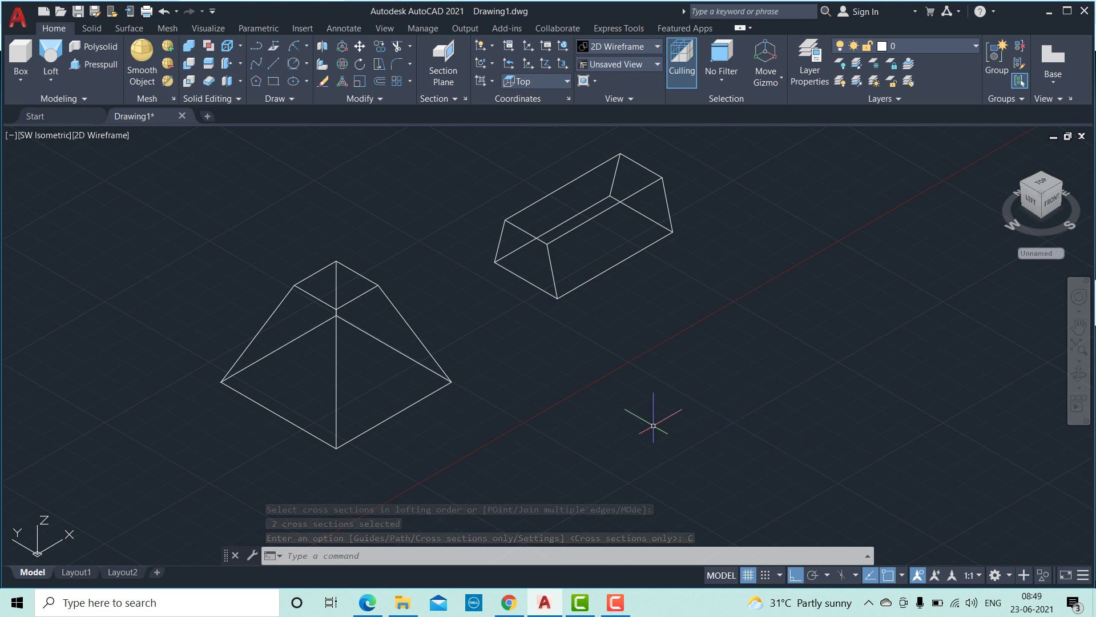
left_click(580, 602)
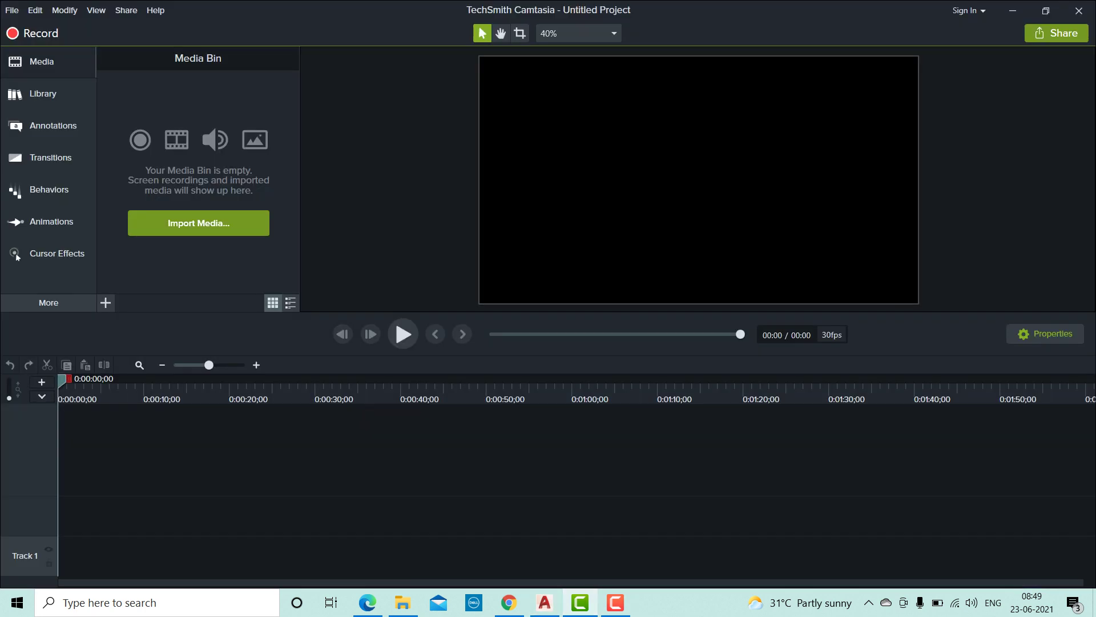
key("alt+Tab")
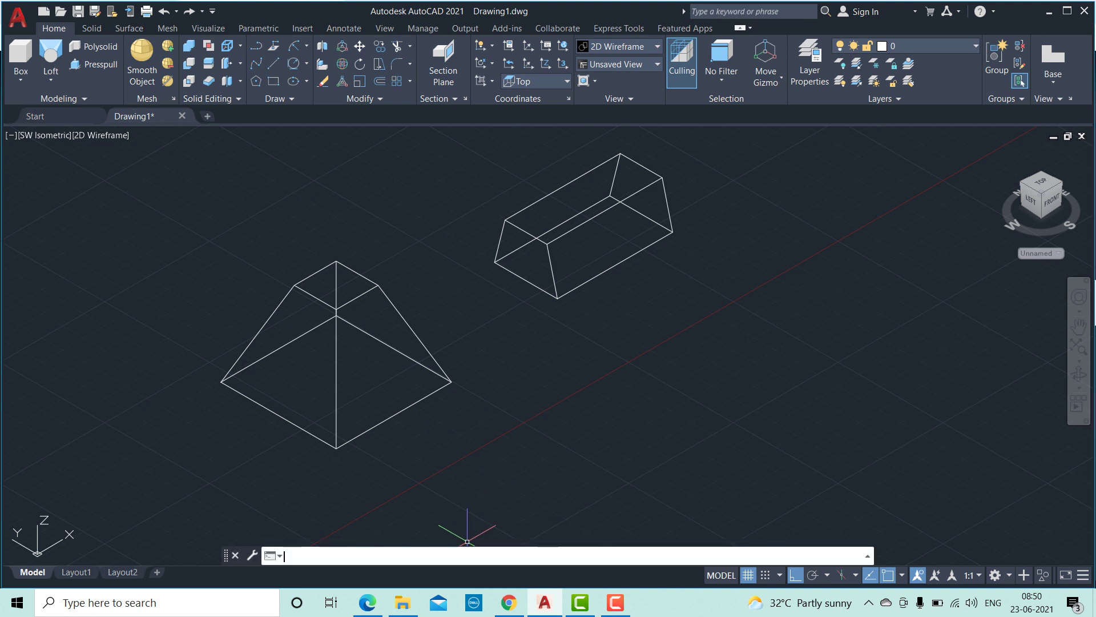
Move the trapezoidal solid from its edge midpoint to the frustum's base edge midpoint.
type("m")
key("Return")
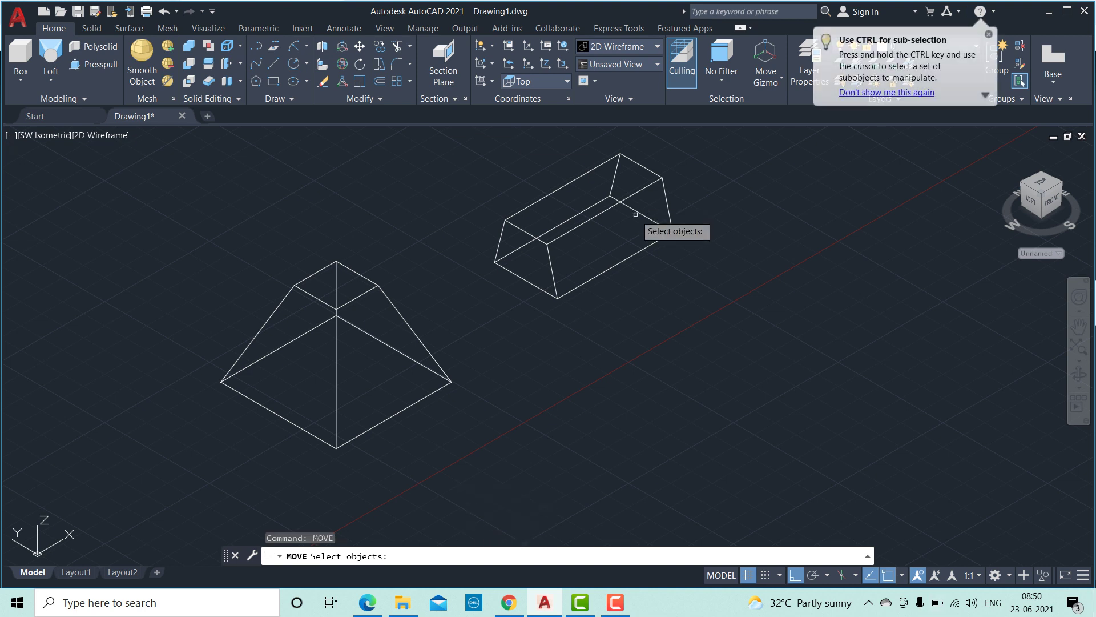
left_click(595, 215)
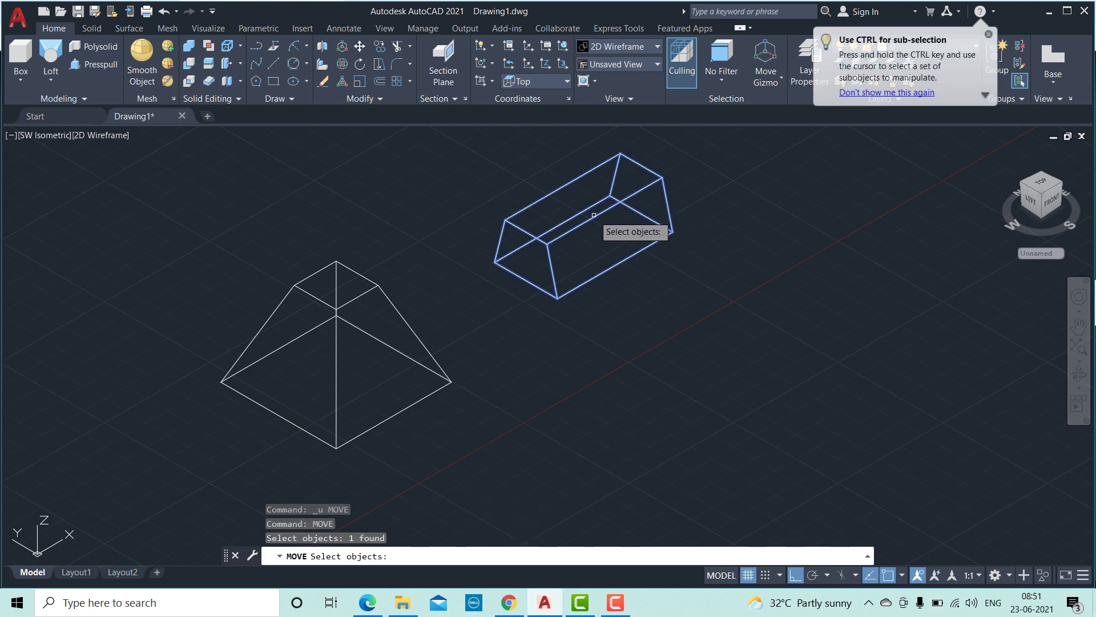
key("Return")
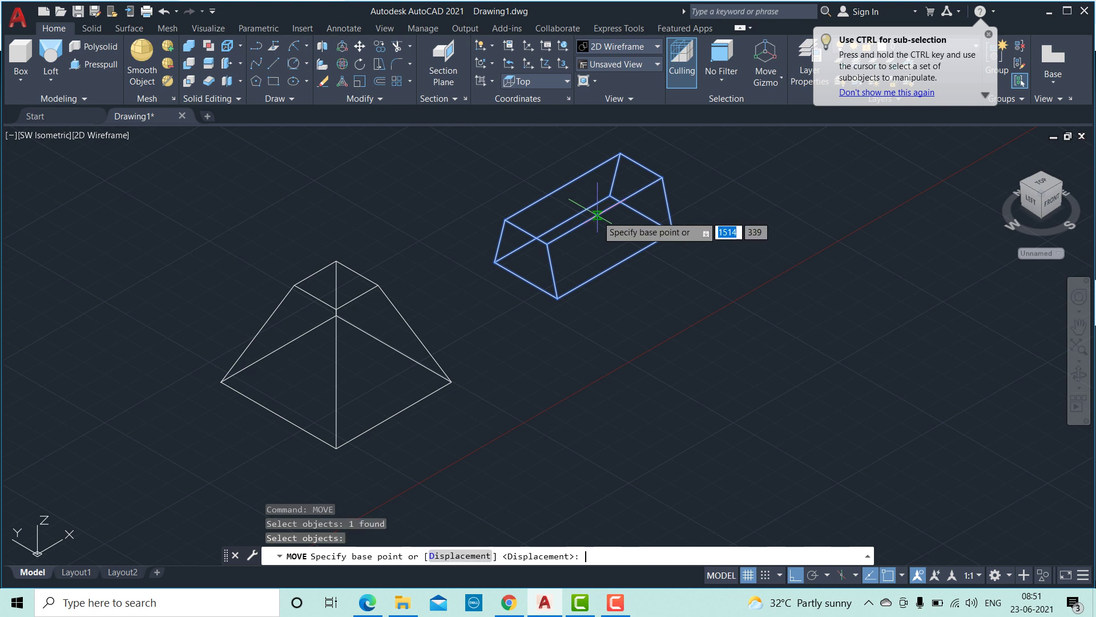
left_click(526, 279)
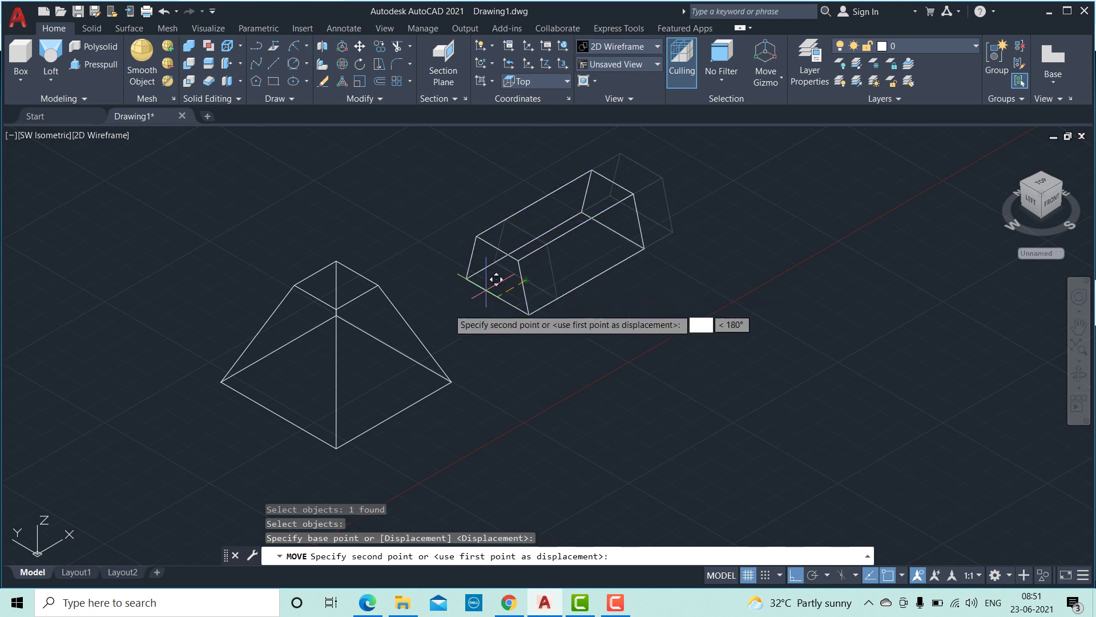
left_click(279, 414)
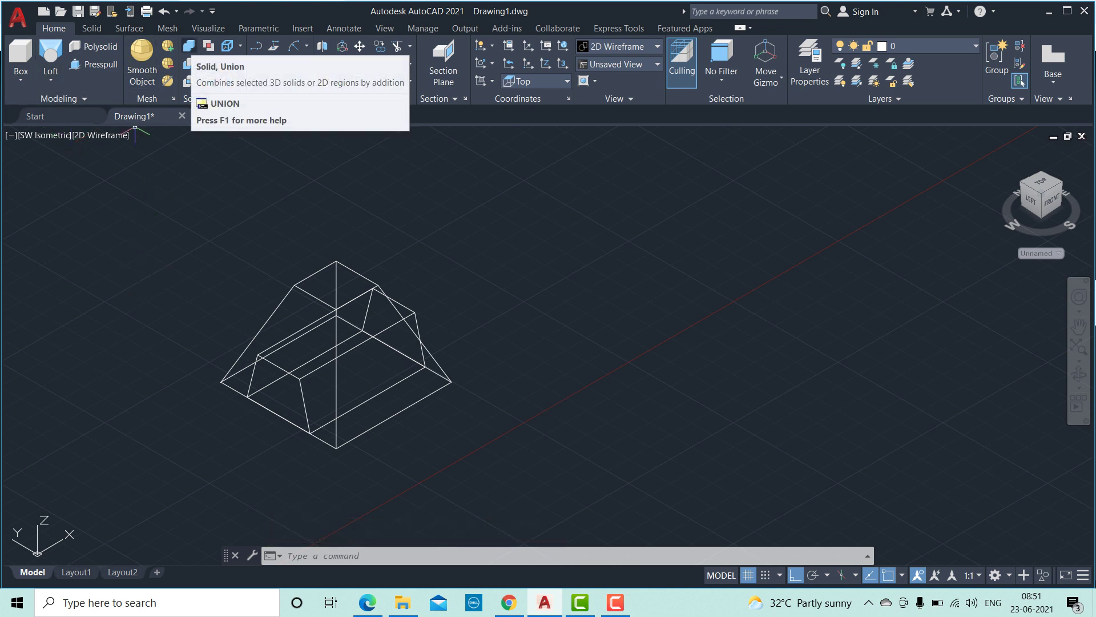
Subtract the trapezoidal solid from the square frustum to cut a channel through its base.
left_click(209, 46)
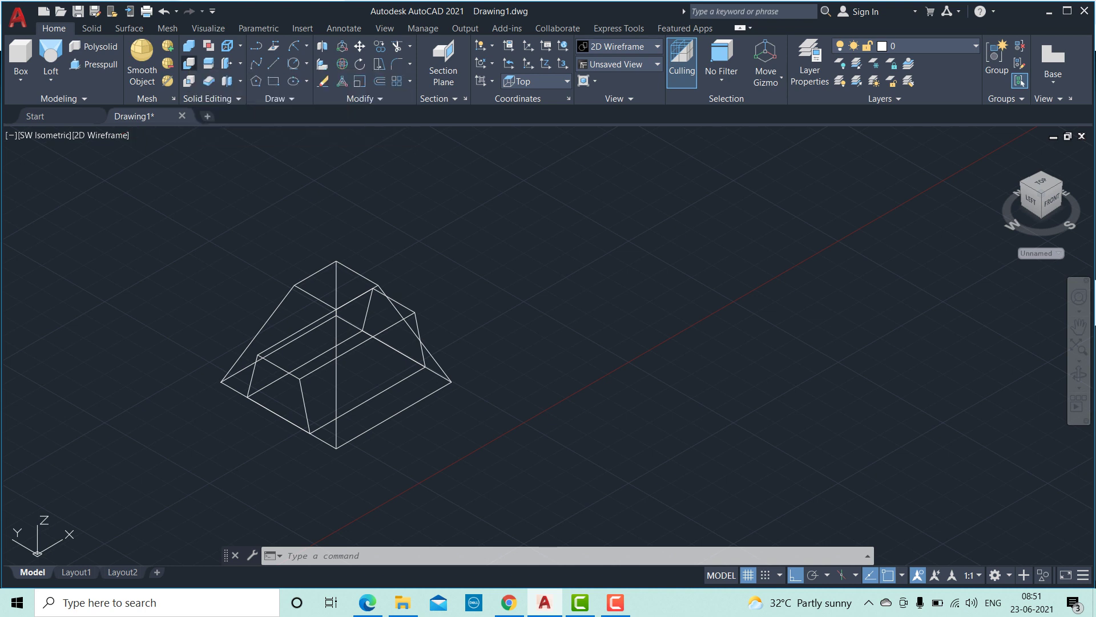
left_click(296, 285)
key("Return")
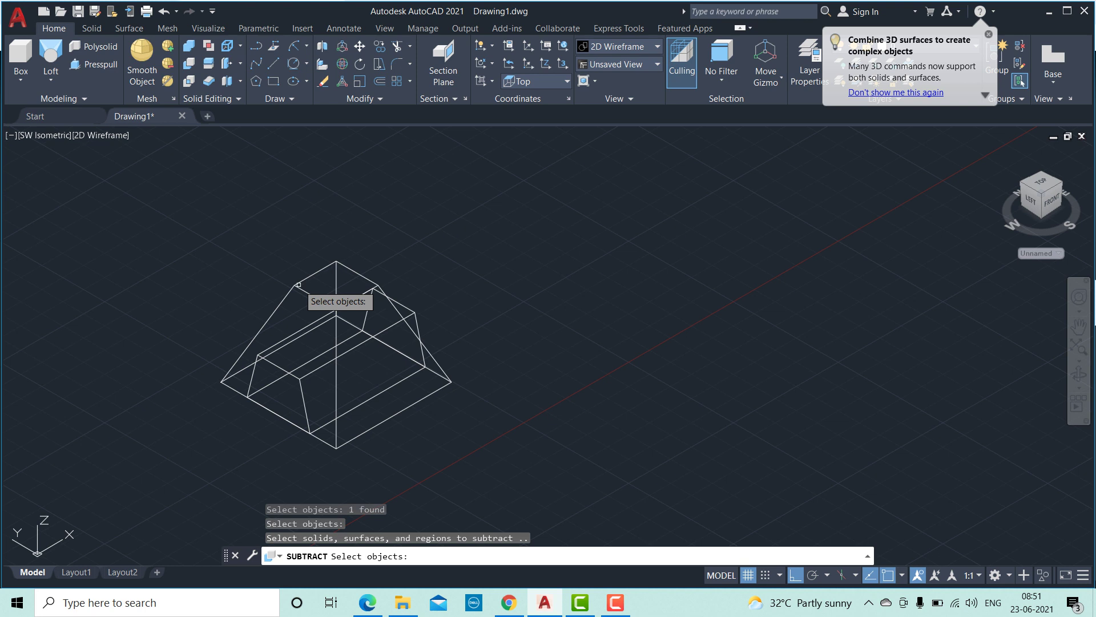
left_click(280, 367)
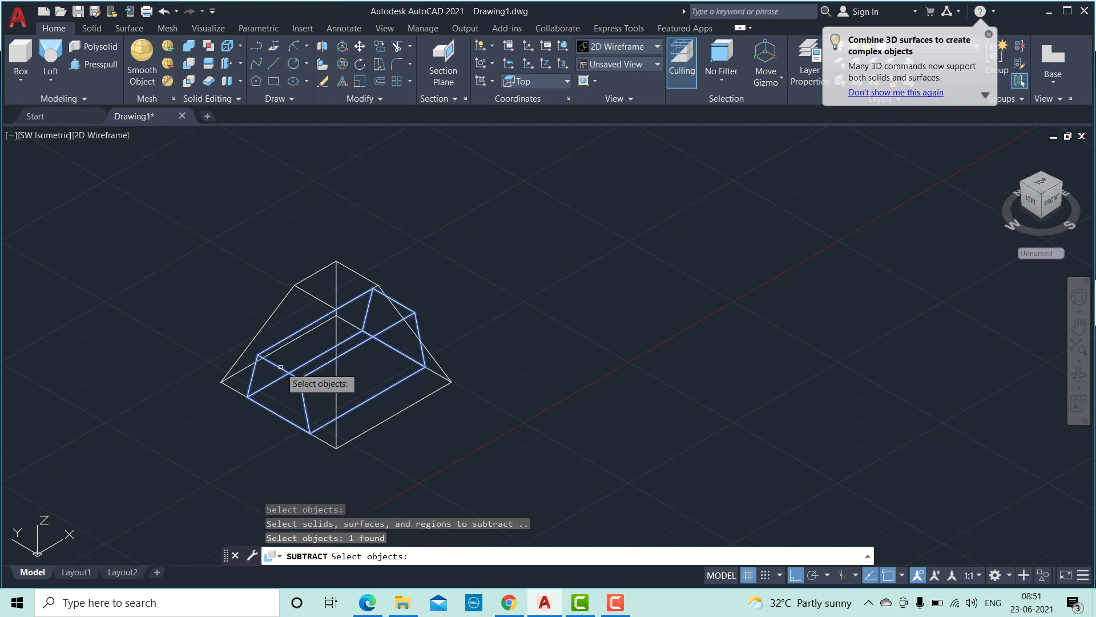
key("Return")
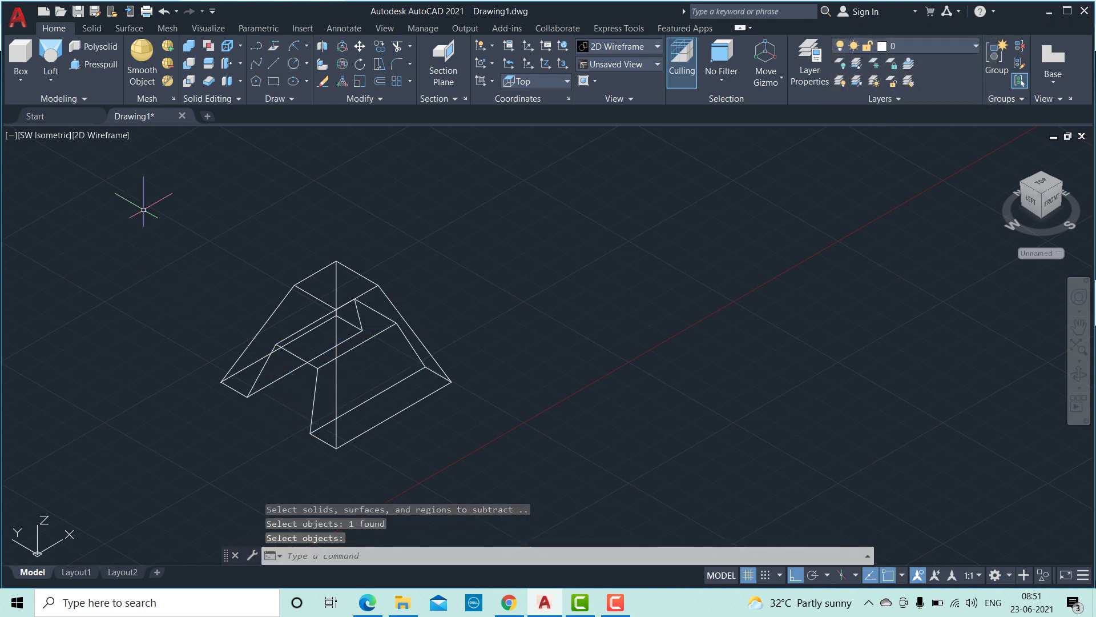
Switch the viewport to Conceptual visual style and orbit to reveal the channel opening.
left_click(101, 134)
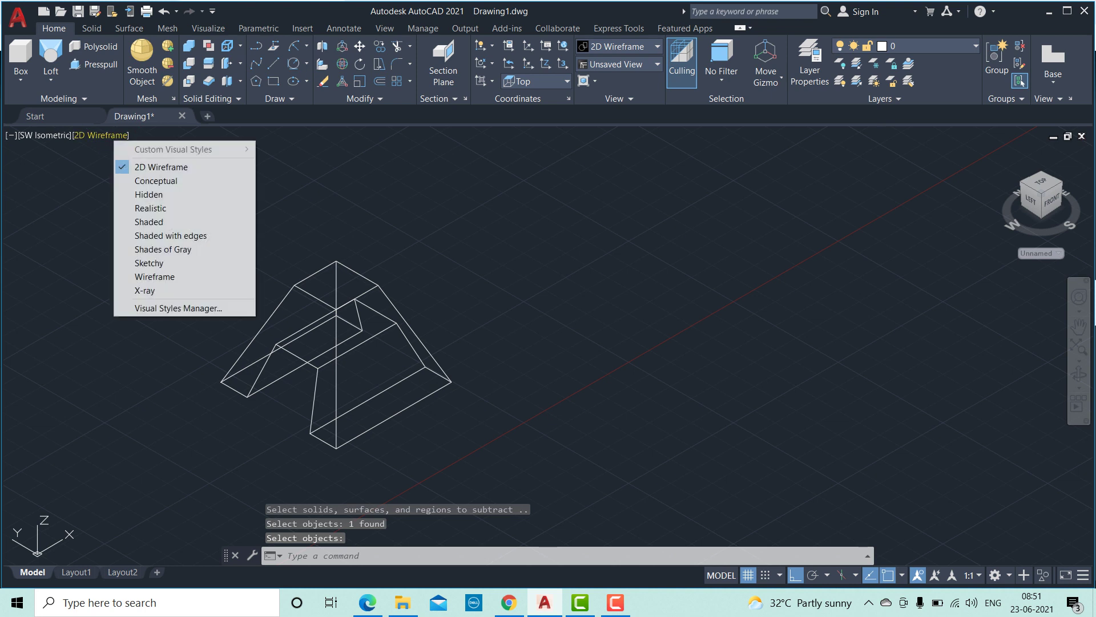
left_click(156, 181)
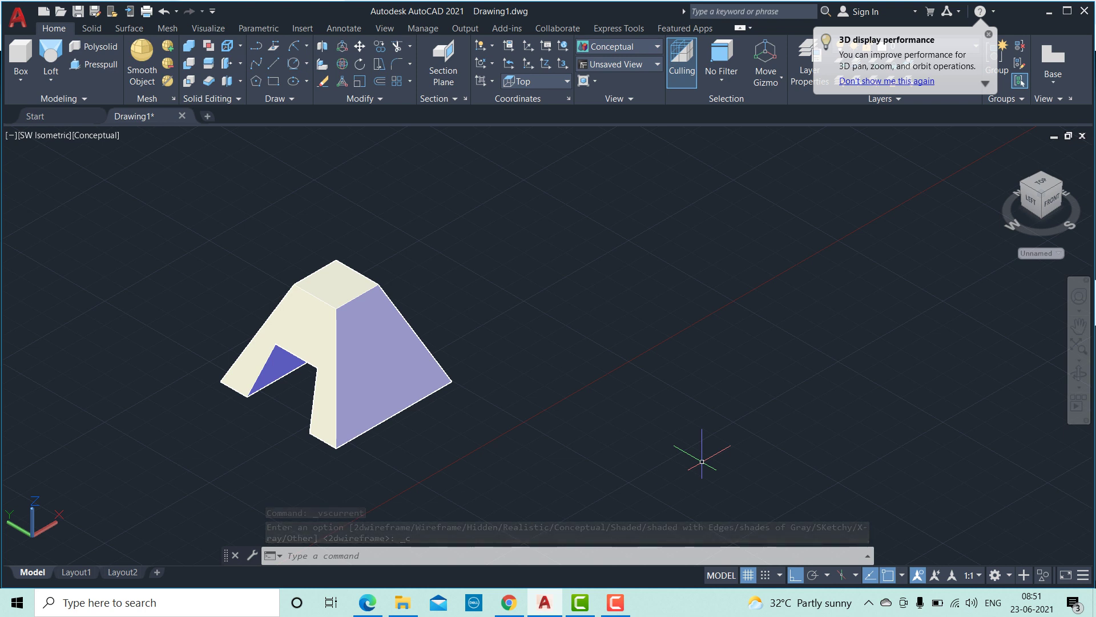
middle_click_drag(702, 462, 620, 423, "shift")
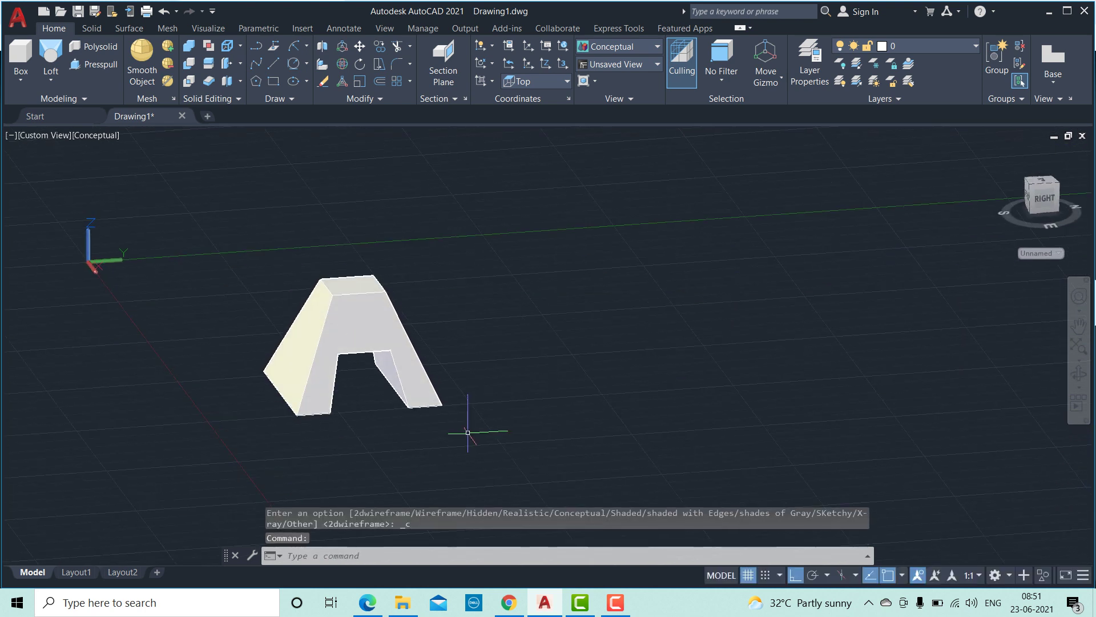